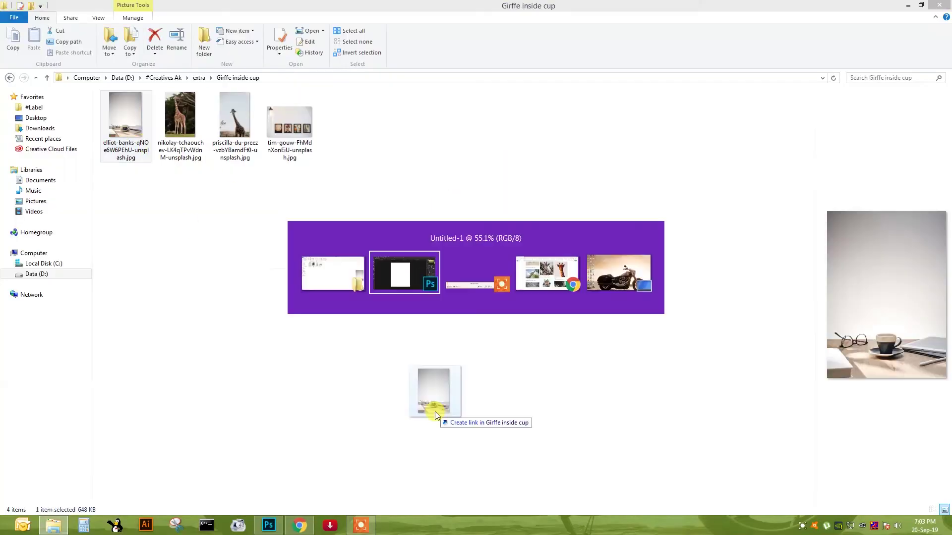
Step: Trace the framed giraffe artwork's outline with Pen tool anchors at its corners
{"action": "left_click_drag", "start_coordinate": [435, 415], "coordinate": [570, 479]}
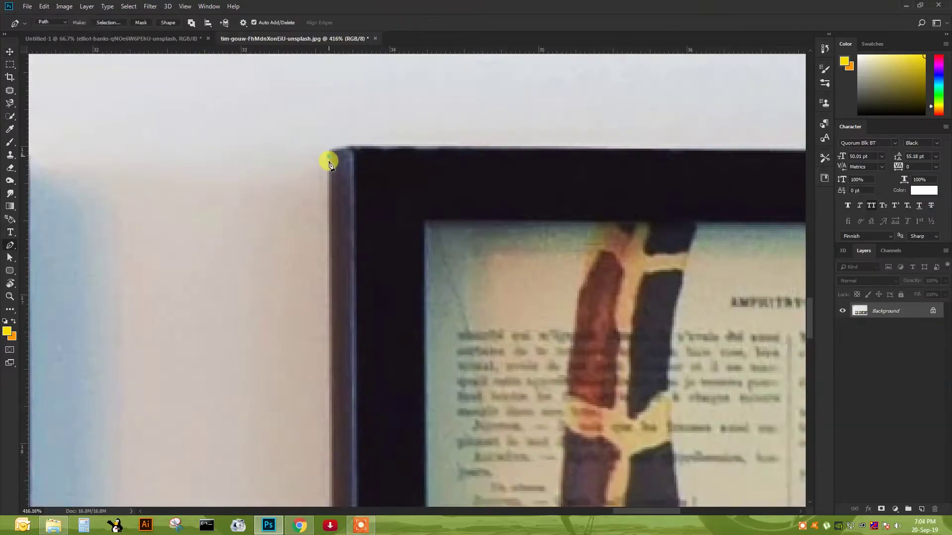
{"action": "scroll", "coordinate": [329, 162], "scroll_direction": "down", "scroll_amount": 5}
{"action": "left_click", "coordinate": [330, 272]}
{"action": "scroll", "coordinate": [410, 300], "scroll_direction": "right", "scroll_amount": 5}
{"action": "left_click", "coordinate": [489, 317]}
{"action": "key", "text": "ctrl+minus"}
{"action": "scroll", "coordinate": [508, 167], "scroll_direction": "up", "scroll_amount": 5}
{"action": "scroll", "coordinate": [547, 382], "scroll_direction": "left", "scroll_amount": 10}
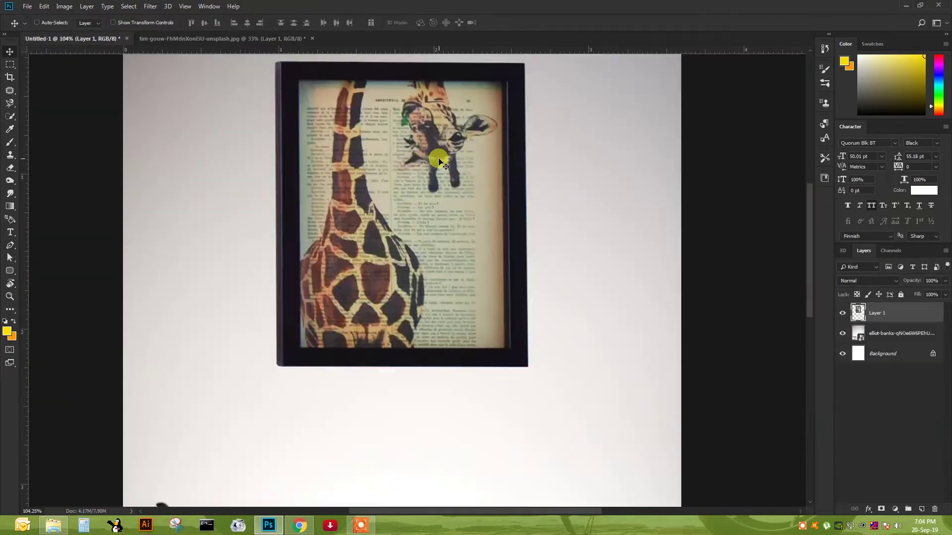
Step: Paste the cut-out framed artwork into the composition, scaled down and placed above the desk
{"action": "key", "text": "ctrl+0"}
{"action": "key", "text": "ctrl+t"}
{"action": "left_click_drag", "start_coordinate": [440, 119], "coordinate": [402, 153]}
{"action": "key", "text": "Return"}
{"action": "left_click", "coordinate": [149, 38]}
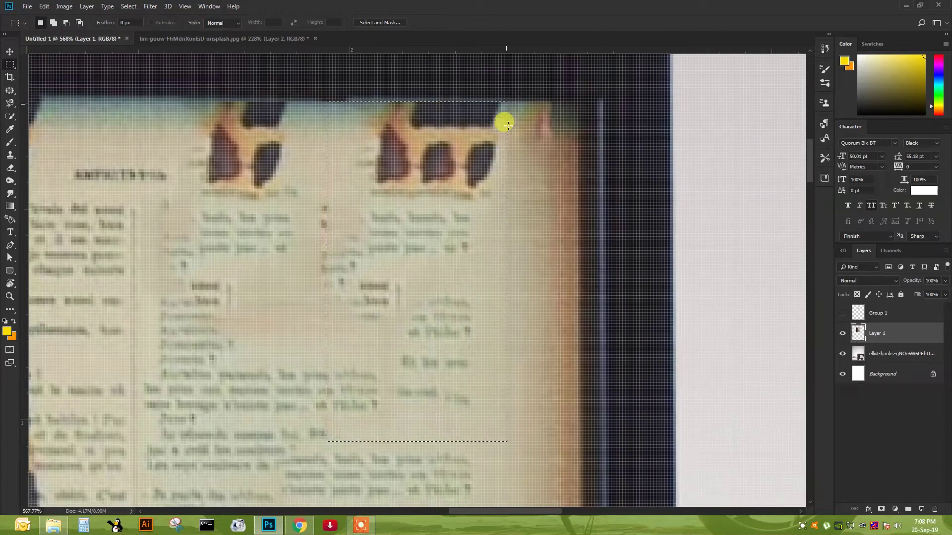
Step: Make Group 1 visible, select Layer 1, and Content-Aware Fill the giraffe's head area
{"action": "scroll", "coordinate": [658, 202], "scroll_direction": "down", "scroll_amount": 5}
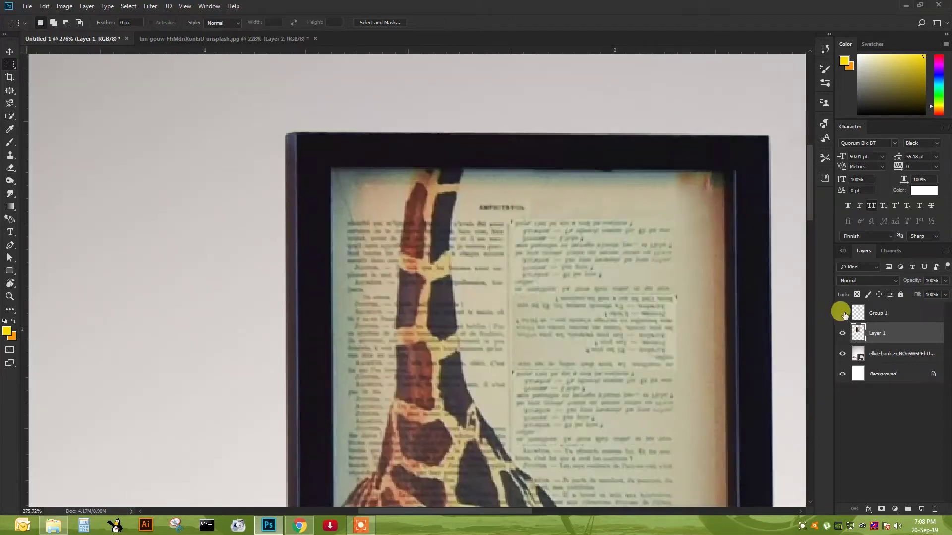
{"action": "left_click", "coordinate": [842, 313]}
{"action": "key", "text": "v"}
{"action": "scroll", "coordinate": [475, 244], "scroll_direction": "up", "scroll_amount": 5}
{"action": "left_click", "coordinate": [845, 324]}
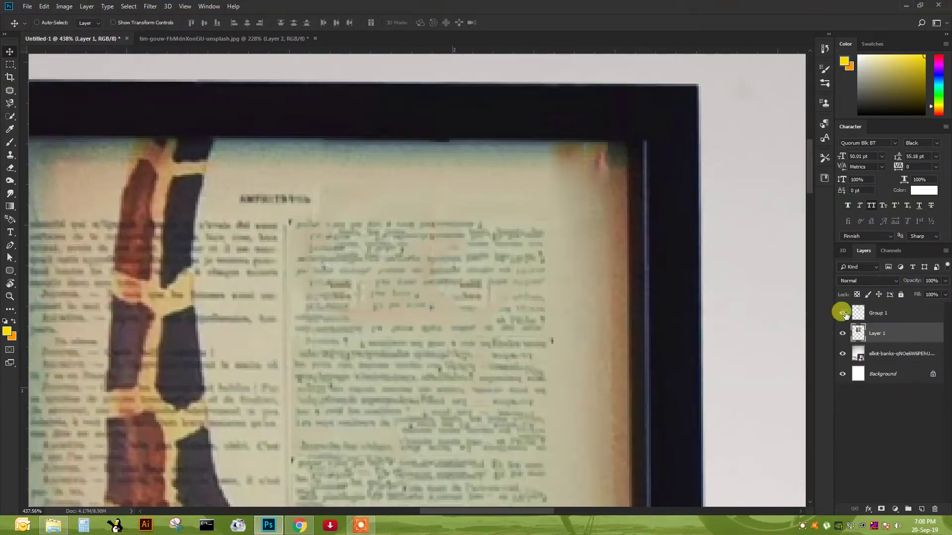
{"action": "scroll", "coordinate": [478, 270], "scroll_direction": "down", "scroll_amount": 3}
{"action": "key", "text": "shift+F5"}
Step: Confirm the Content-Aware Fill and clone-stamp the page behind the giraffe's neck
{"action": "left_click", "coordinate": [536, 132]}
{"action": "scroll", "coordinate": [497, 203], "scroll_direction": "up", "scroll_amount": 3}
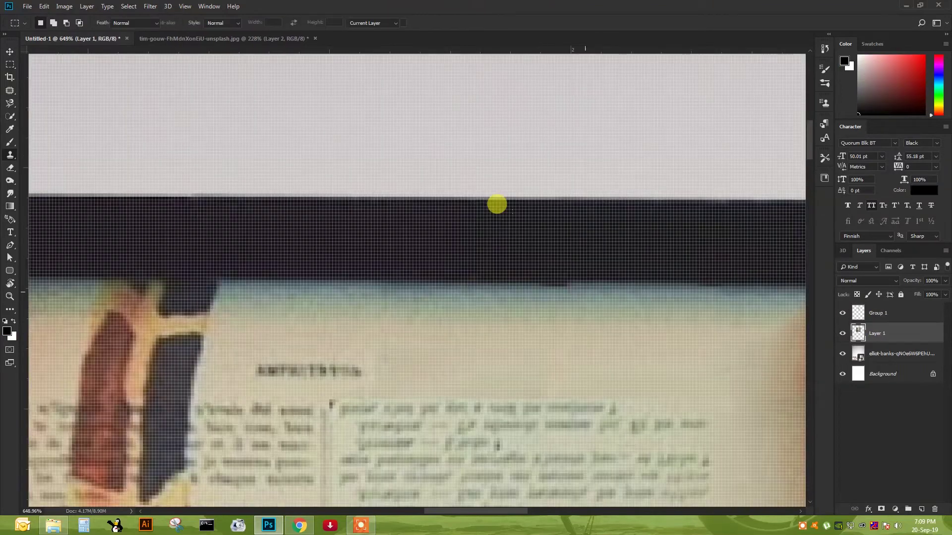
{"action": "key", "text": "s"}
{"action": "scroll", "coordinate": [452, 284], "scroll_direction": "up", "scroll_amount": 1}
{"action": "left_click_drag", "start_coordinate": [546, 271], "coordinate": [406, 305]}
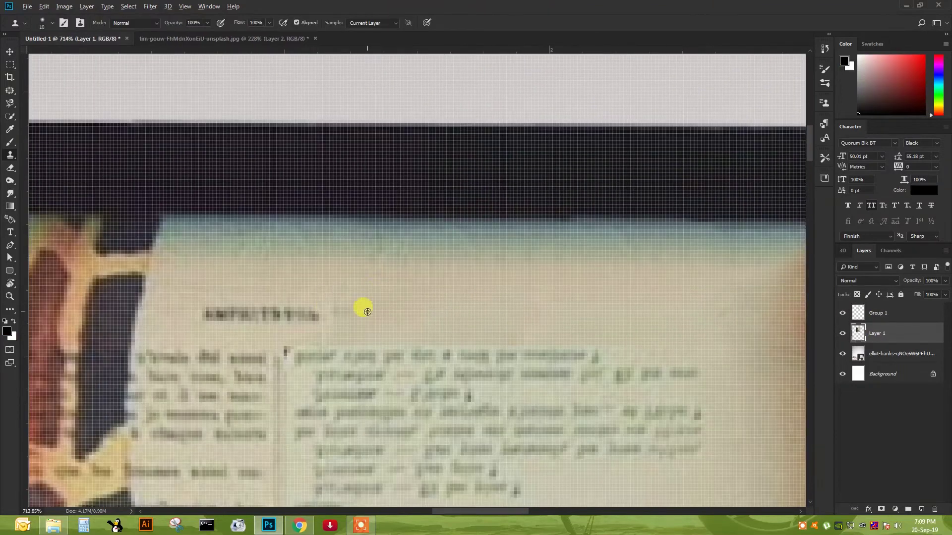
{"action": "scroll", "coordinate": [531, 304], "scroll_direction": "down", "scroll_amount": 5}
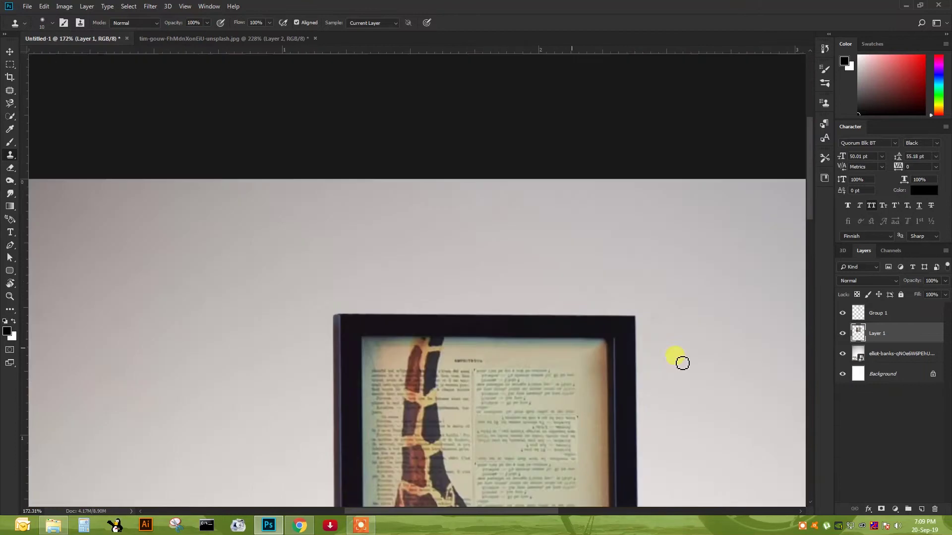
{"action": "scroll", "coordinate": [682, 360], "scroll_direction": "up", "scroll_amount": 4}
Step: Add a layer mask to Group 1
{"action": "left_click", "coordinate": [841, 315]}
{"action": "scroll", "coordinate": [600, 245], "scroll_direction": "down", "scroll_amount": 3}
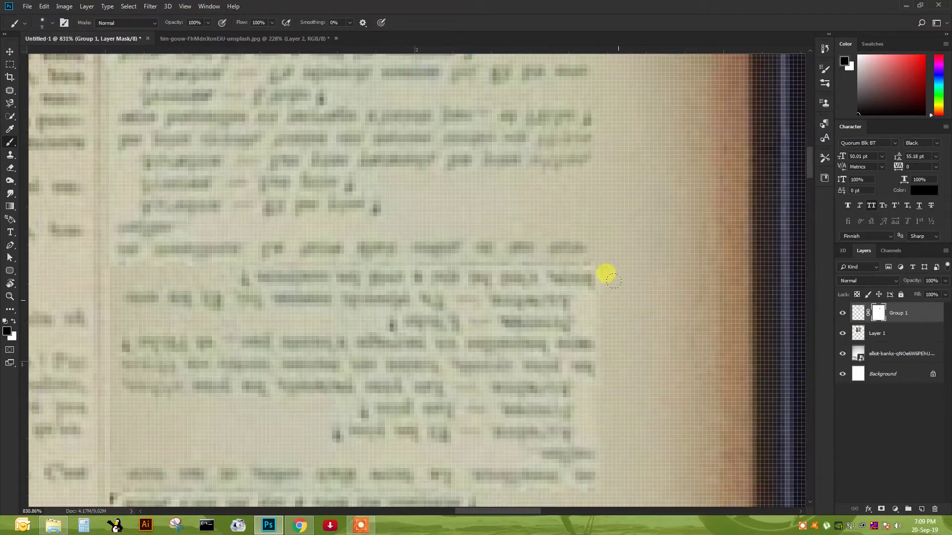
{"action": "scroll", "coordinate": [649, 201], "scroll_direction": "up", "scroll_amount": 4}
{"action": "scroll", "coordinate": [327, 181], "scroll_direction": "up", "scroll_amount": 2}
{"action": "scroll", "coordinate": [328, 181], "scroll_direction": "down", "scroll_amount": 3}
{"action": "scroll", "coordinate": [206, 287], "scroll_direction": "down", "scroll_amount": 2}
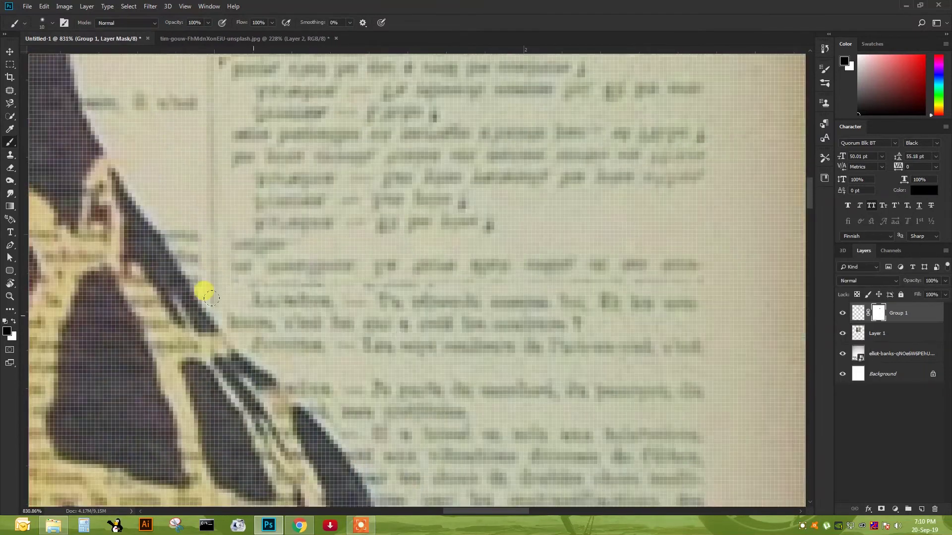
{"action": "scroll", "coordinate": [304, 350], "scroll_direction": "up", "scroll_amount": 4}
{"action": "scroll", "coordinate": [638, 263], "scroll_direction": "down", "scroll_amount": 1}
{"action": "scroll", "coordinate": [638, 264], "scroll_direction": "down", "scroll_amount": 5}
{"action": "scroll", "coordinate": [614, 361], "scroll_direction": "down", "scroll_amount": 5}
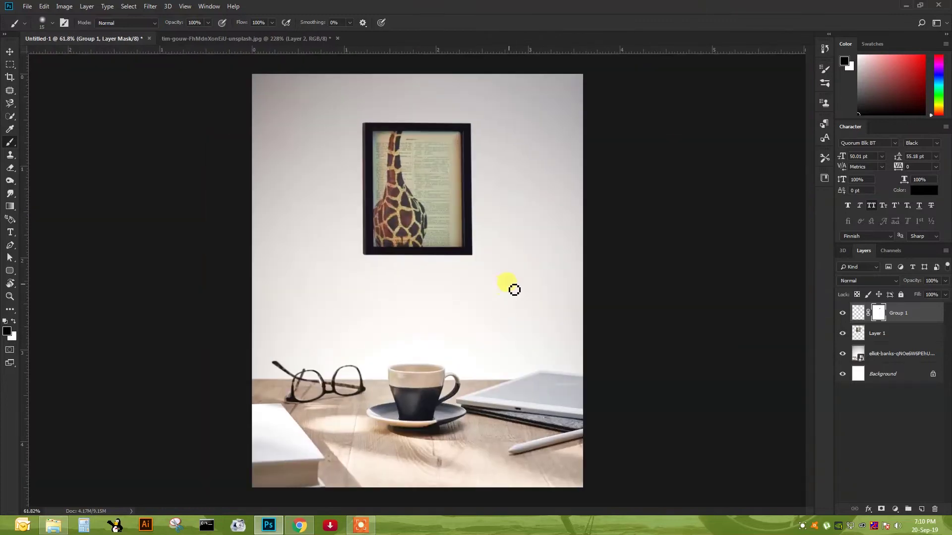
{"action": "scroll", "coordinate": [387, 178], "scroll_direction": "up", "scroll_amount": 3}
{"action": "scroll", "coordinate": [428, 154], "scroll_direction": "down", "scroll_amount": 3}
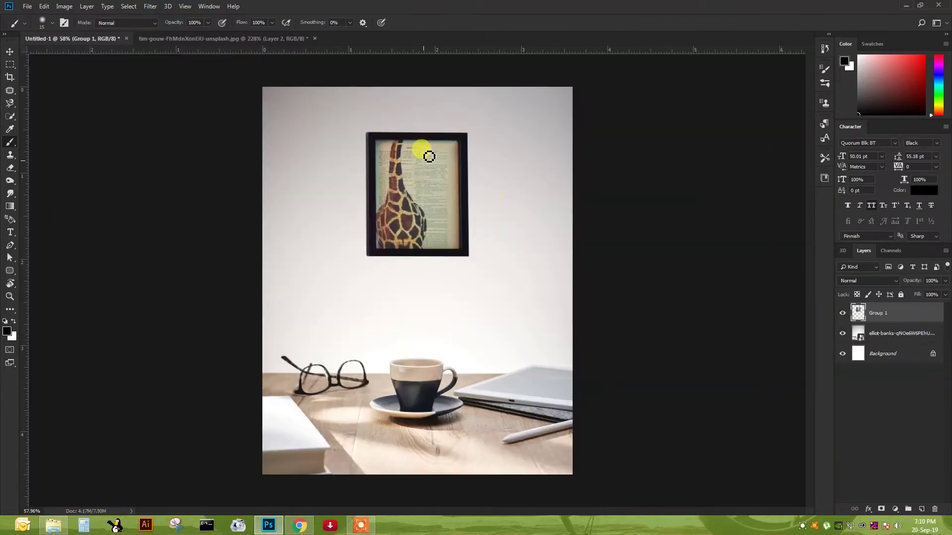
{"action": "scroll", "coordinate": [419, 128], "scroll_direction": "up", "scroll_amount": 3}
{"action": "scroll", "coordinate": [570, 288], "scroll_direction": "up", "scroll_amount": 1}
{"action": "scroll", "coordinate": [569, 289], "scroll_direction": "down", "scroll_amount": 3}
{"action": "scroll", "coordinate": [556, 298], "scroll_direction": "up", "scroll_amount": 3}
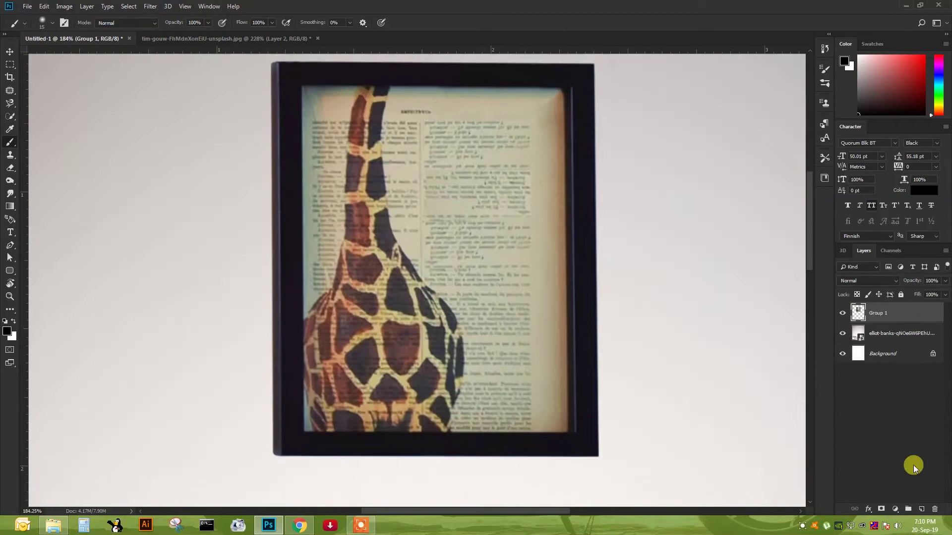
{"action": "left_click", "coordinate": [881, 509]}
Step: Marquee-select a strip along the frame's right edge
{"action": "key", "text": "m"}
{"action": "left_click_drag", "start_coordinate": [249, 74], "coordinate": [265, 410]}
{"action": "scroll", "coordinate": [265, 410], "scroll_direction": "up", "scroll_amount": 5}
{"action": "scroll", "coordinate": [285, 295], "scroll_direction": "down", "scroll_amount": 5}
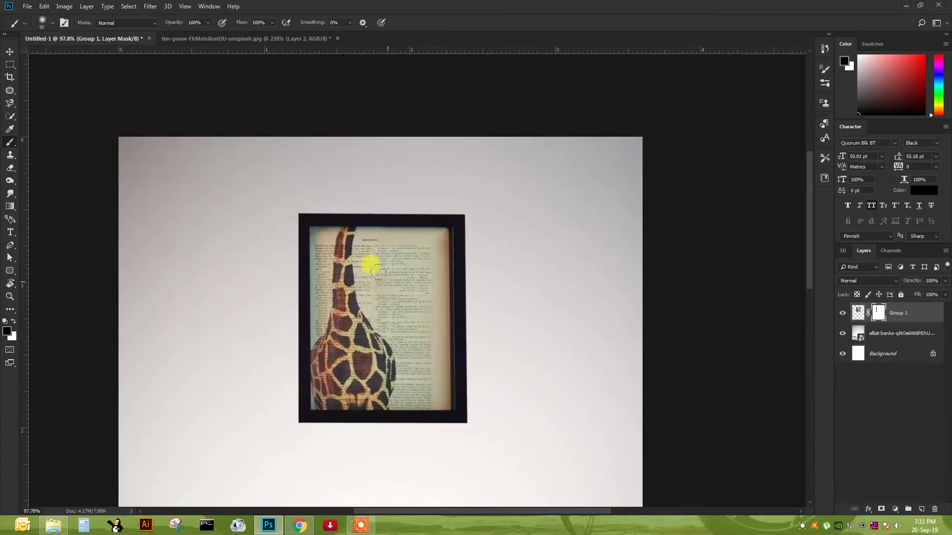
{"action": "scroll", "coordinate": [368, 262], "scroll_direction": "up", "scroll_amount": 3}
{"action": "scroll", "coordinate": [367, 132], "scroll_direction": "down", "scroll_amount": 1}
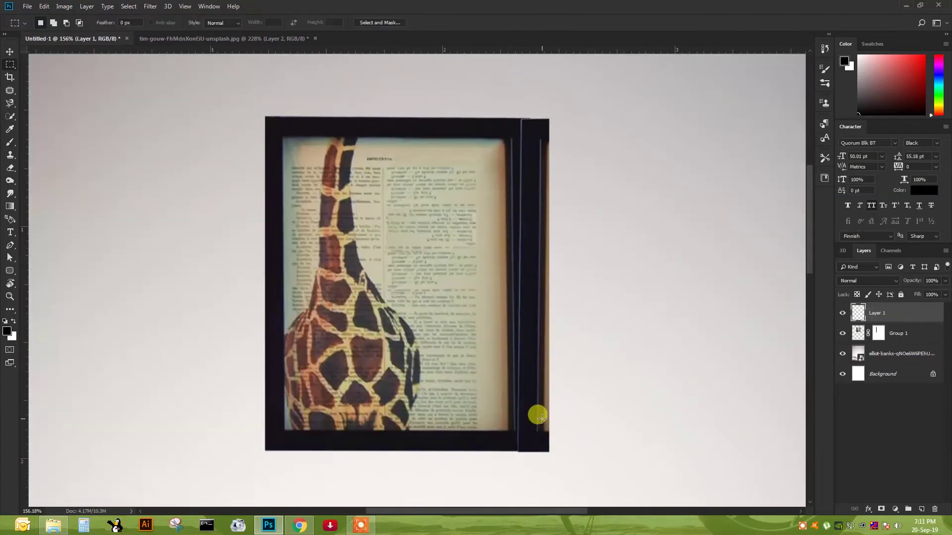
Step: Move the border strip to the frame's left side and commit its rotation
{"action": "key", "text": "v"}
{"action": "left_click_drag", "start_coordinate": [541, 418], "coordinate": [315, 295]}
{"action": "scroll", "coordinate": [315, 295], "scroll_direction": "up", "scroll_amount": 1}
{"action": "key", "text": "Return"}
{"action": "scroll", "coordinate": [251, 121], "scroll_direction": "down", "scroll_amount": 1}
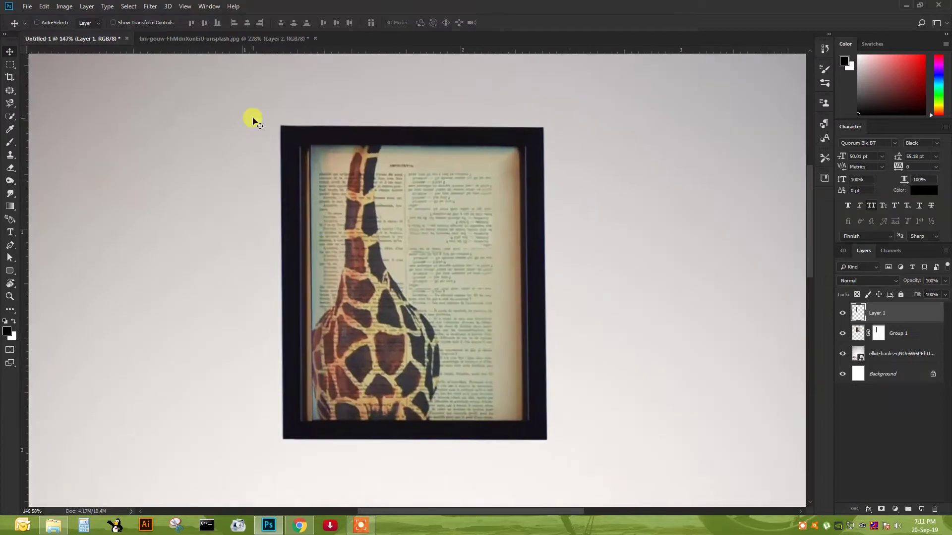
{"action": "scroll", "coordinate": [738, 435], "scroll_direction": "up", "scroll_amount": 1}
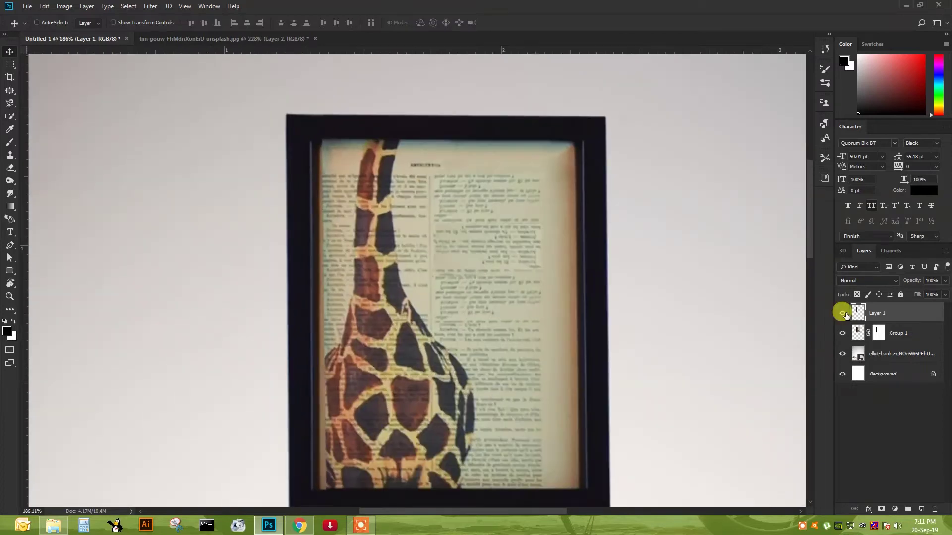
Step: Mask the strip layer and blend its edges with a soft brush
{"action": "left_click", "coordinate": [881, 510]}
{"action": "key", "text": "b"}
{"action": "scroll", "coordinate": [374, 251], "scroll_direction": "down", "scroll_amount": 2}
{"action": "right_click", "coordinate": [552, 295]}
{"action": "key", "text": "Escape"}
{"action": "scroll", "coordinate": [374, 272], "scroll_direction": "up", "scroll_amount": 3}
{"action": "scroll", "coordinate": [344, 268], "scroll_direction": "down", "scroll_amount": 3}
{"action": "scroll", "coordinate": [346, 270], "scroll_direction": "down", "scroll_amount": 3}
{"action": "scroll", "coordinate": [355, 408], "scroll_direction": "down", "scroll_amount": 3}
{"action": "scroll", "coordinate": [446, 298], "scroll_direction": "up", "scroll_amount": 2}
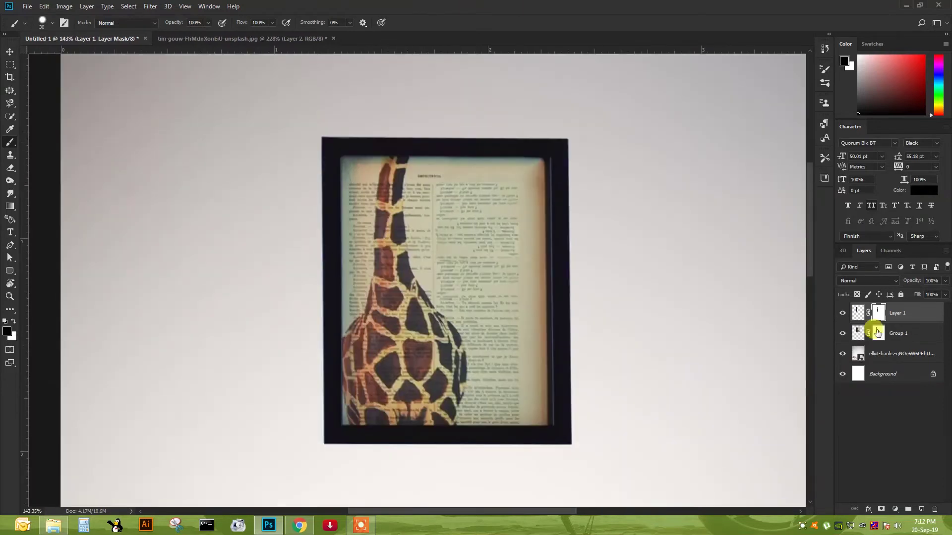
{"action": "scroll", "coordinate": [333, 437], "scroll_direction": "down", "scroll_amount": 3}
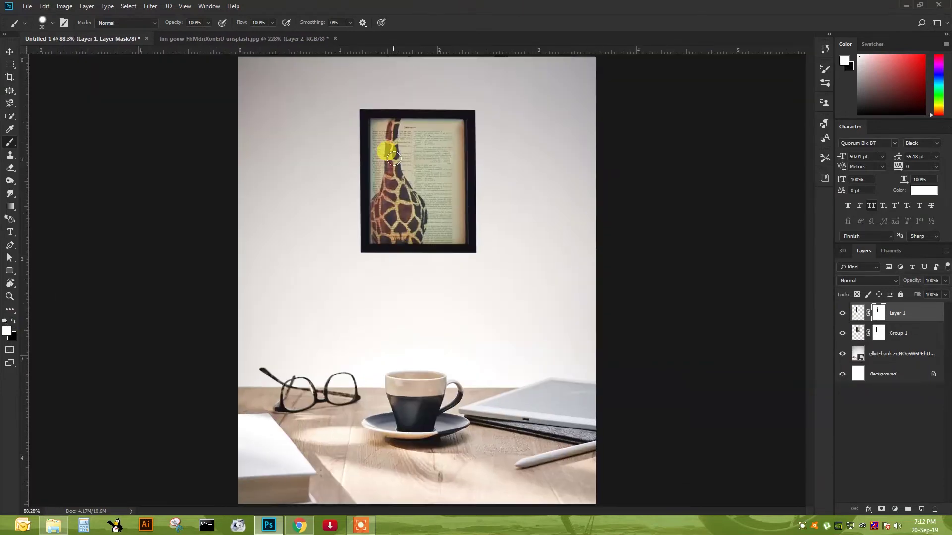
{"action": "scroll", "coordinate": [389, 149], "scroll_direction": "up", "scroll_amount": 1}
{"action": "scroll", "coordinate": [395, 123], "scroll_direction": "up", "scroll_amount": 2}
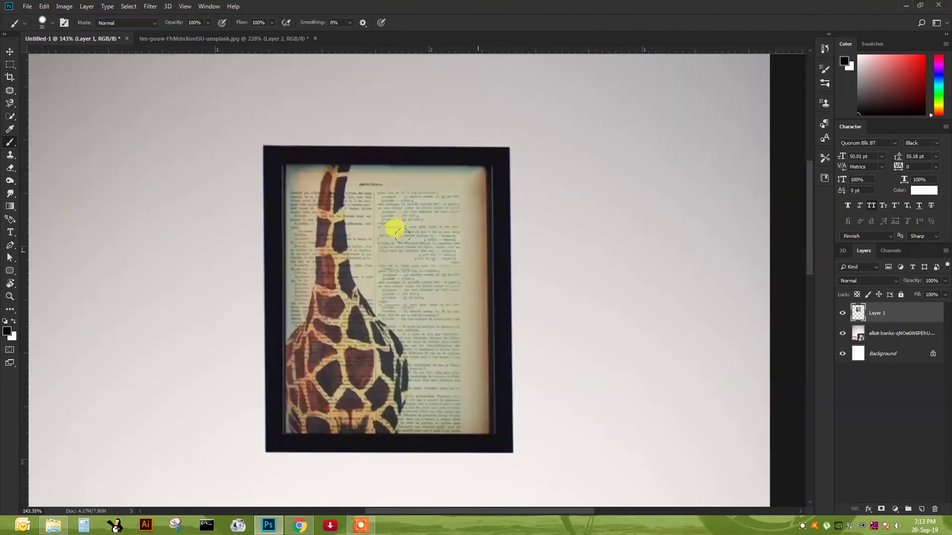
{"action": "scroll", "coordinate": [388, 120], "scroll_direction": "up", "scroll_amount": 3}
{"action": "scroll", "coordinate": [140, 119], "scroll_direction": "up", "scroll_amount": 2}
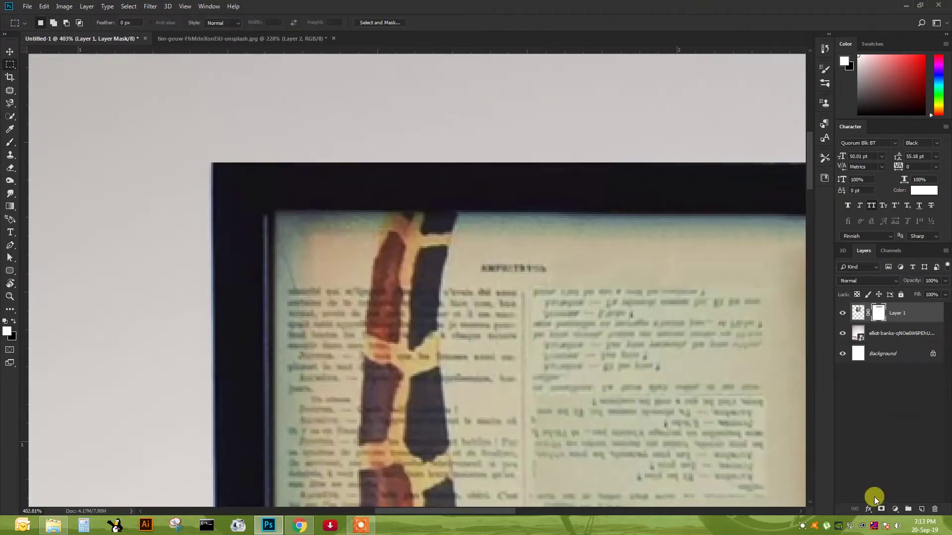
{"action": "scroll", "coordinate": [439, 212], "scroll_direction": "down", "scroll_amount": 5}
{"action": "scroll", "coordinate": [516, 319], "scroll_direction": "up", "scroll_amount": 5}
{"action": "scroll", "coordinate": [399, 316], "scroll_direction": "down", "scroll_amount": 5}
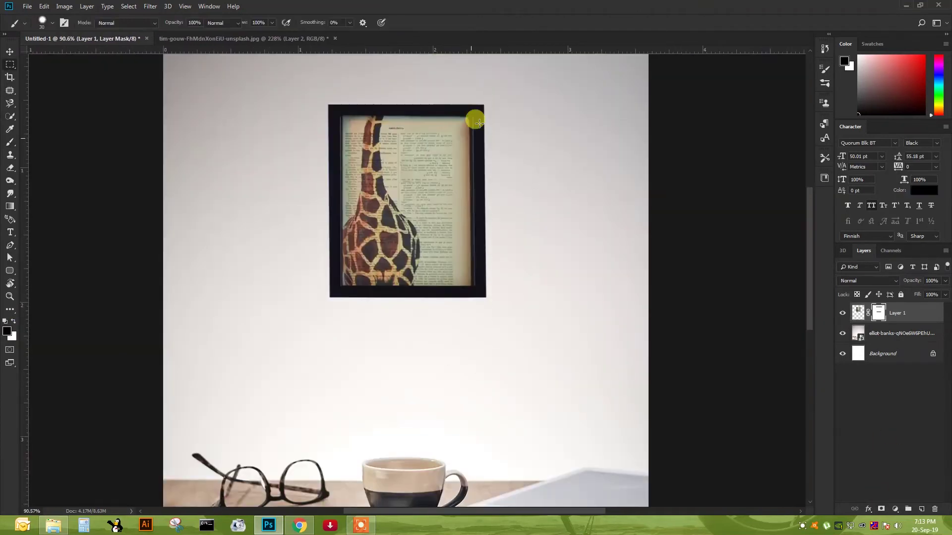
{"action": "scroll", "coordinate": [495, 106], "scroll_direction": "up", "scroll_amount": 3}
{"action": "scroll", "coordinate": [459, 389], "scroll_direction": "down", "scroll_amount": 2}
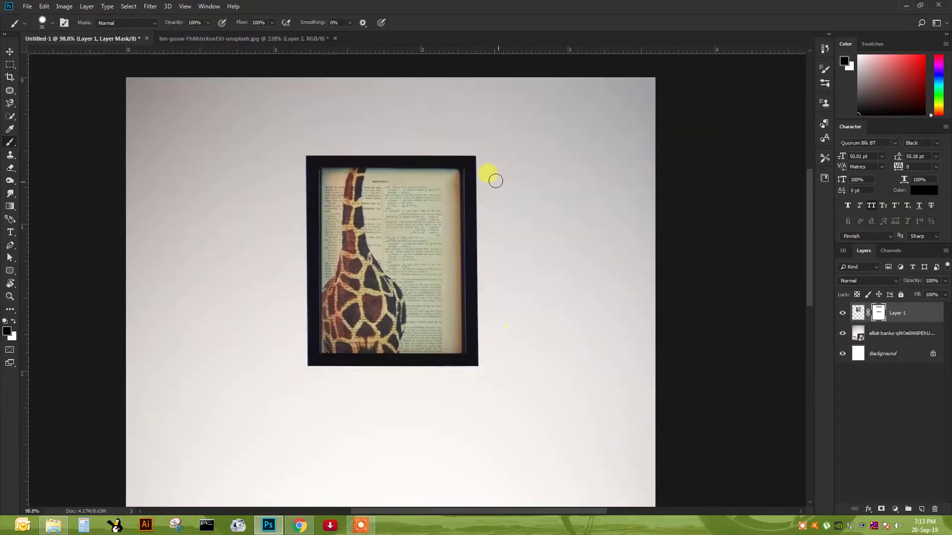
{"action": "scroll", "coordinate": [479, 202], "scroll_direction": "up", "scroll_amount": 3}
Step: Select the frame's right border and set up a soft brush with swapped colours for shading
{"action": "key", "text": "m"}
{"action": "left_click_drag", "start_coordinate": [435, 36], "coordinate": [484, 400]}
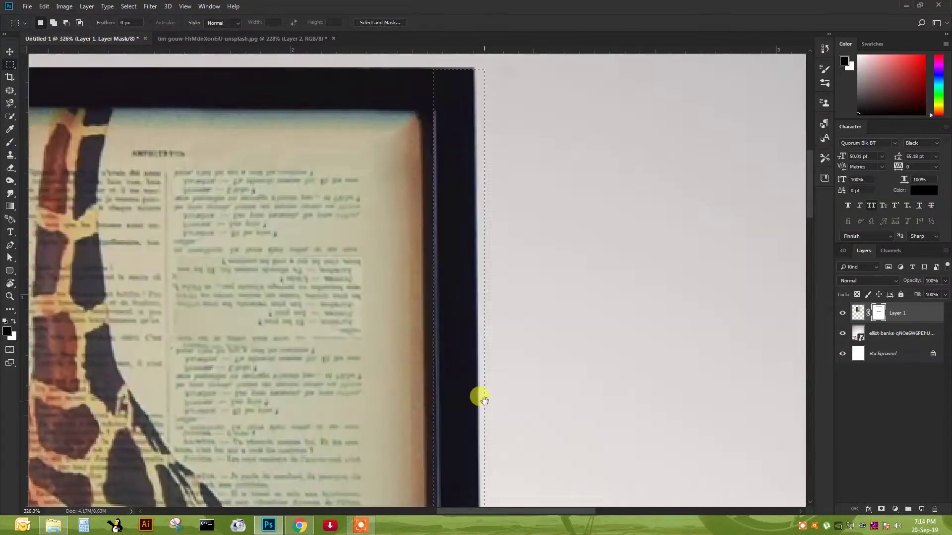
{"action": "scroll", "coordinate": [484, 400], "scroll_direction": "down", "scroll_amount": 3}
{"action": "scroll", "coordinate": [485, 330], "scroll_direction": "up", "scroll_amount": 3}
{"action": "key", "text": "b"}
{"action": "key", "text": "x"}
{"action": "right_click", "coordinate": [461, 251]}
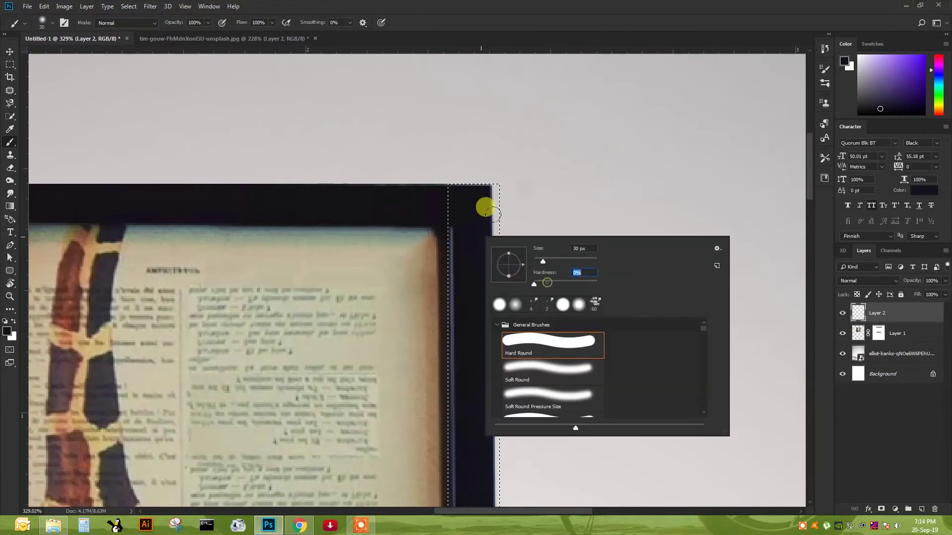
{"action": "scroll", "coordinate": [468, 219], "scroll_direction": "down", "scroll_amount": 2}
{"action": "scroll", "coordinate": [357, 113], "scroll_direction": "down", "scroll_amount": 2}
Step: Hide Layer 2, merge the framed artwork layers into one, and close the source photo
{"action": "left_click", "coordinate": [842, 313]}
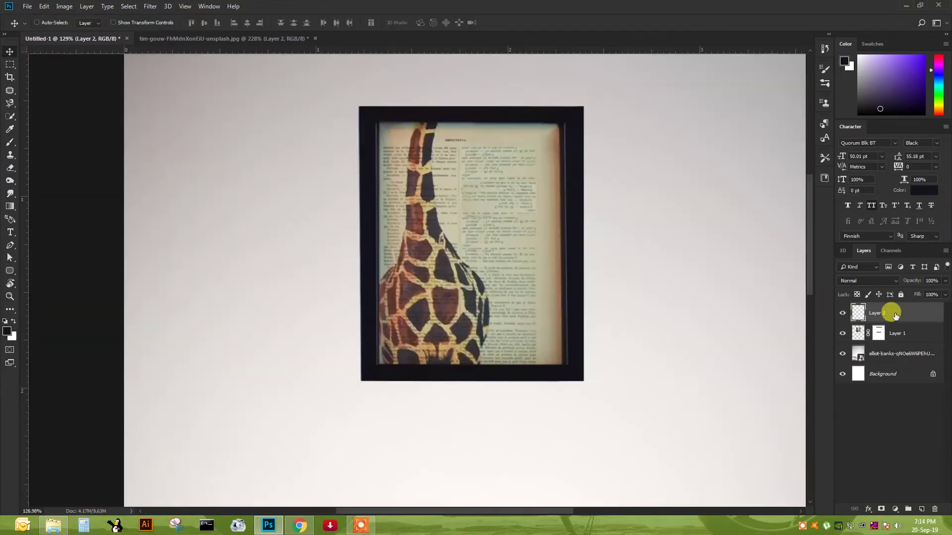
{"action": "scroll", "coordinate": [638, 174], "scroll_direction": "up", "scroll_amount": 2}
{"action": "scroll", "coordinate": [513, 155], "scroll_direction": "down", "scroll_amount": 5}
{"action": "left_click", "coordinate": [842, 313]}
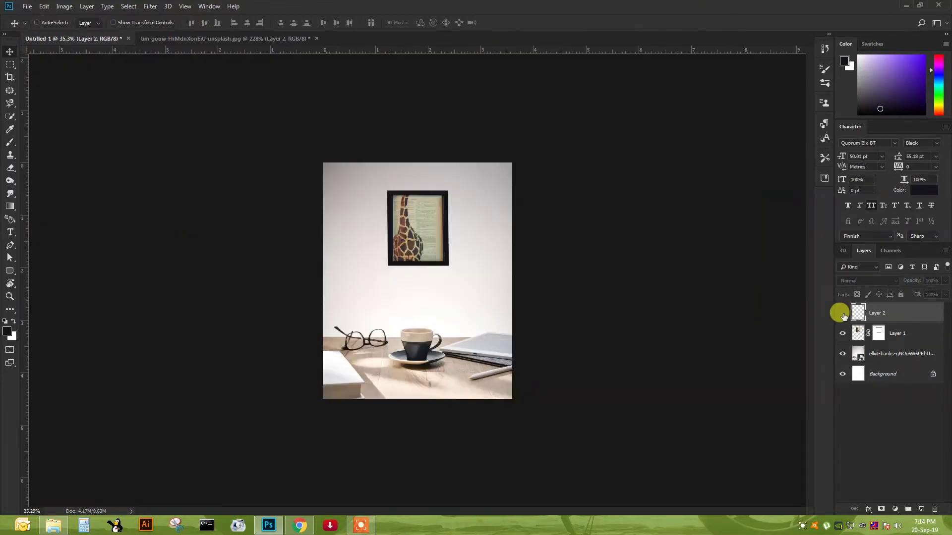
{"action": "scroll", "coordinate": [778, 293], "scroll_direction": "up", "scroll_amount": 2}
{"action": "right_click", "coordinate": [917, 313]}
{"action": "left_click", "coordinate": [892, 281]}
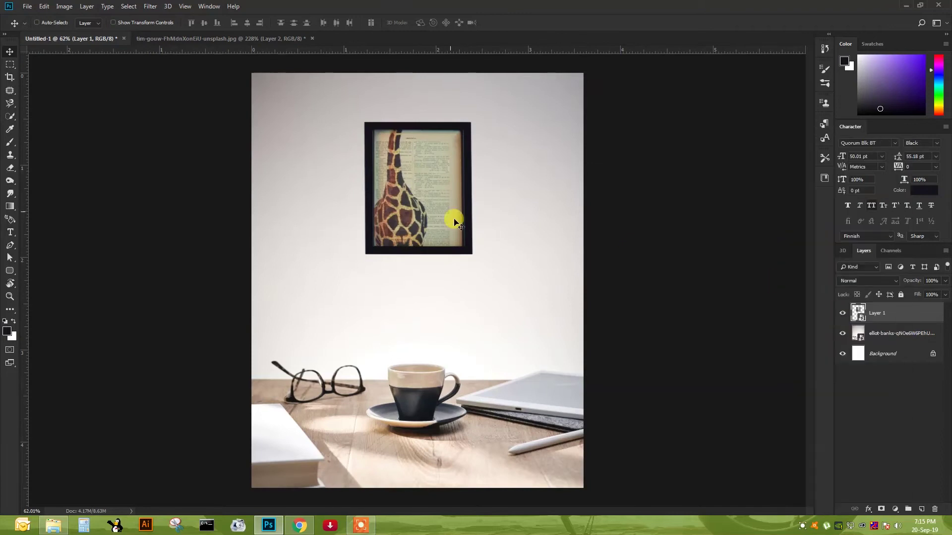
{"action": "left_click", "coordinate": [311, 38]}
{"action": "left_click", "coordinate": [493, 210]}
Step: Open the close-up giraffe photo from the folder
{"action": "double_click", "coordinate": [205, 131]}
{"action": "scroll", "coordinate": [417, 227], "scroll_direction": "up", "scroll_amount": 8}
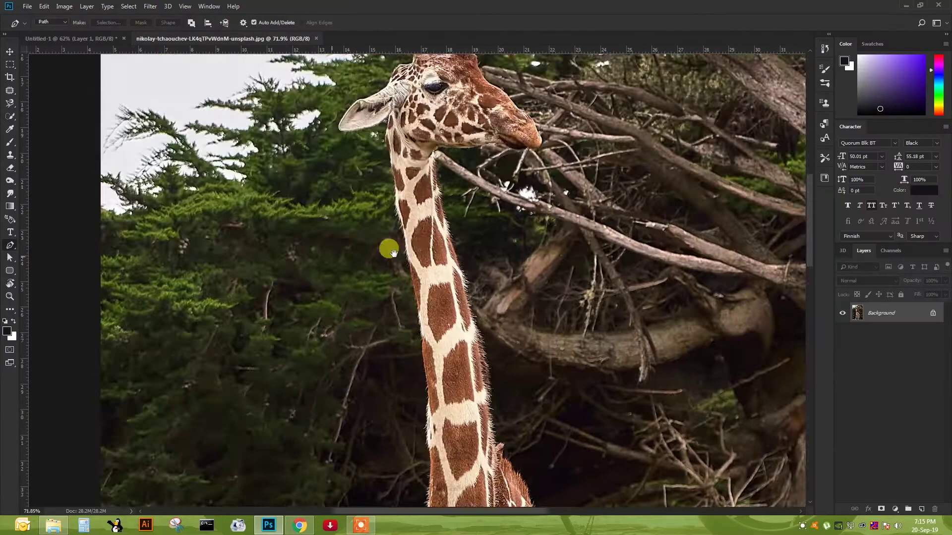
{"action": "scroll", "coordinate": [386, 248], "scroll_direction": "up", "scroll_amount": 8}
{"action": "scroll", "coordinate": [486, 161], "scroll_direction": "up", "scroll_amount": 3}
{"action": "scroll", "coordinate": [464, 314], "scroll_direction": "down", "scroll_amount": 1}
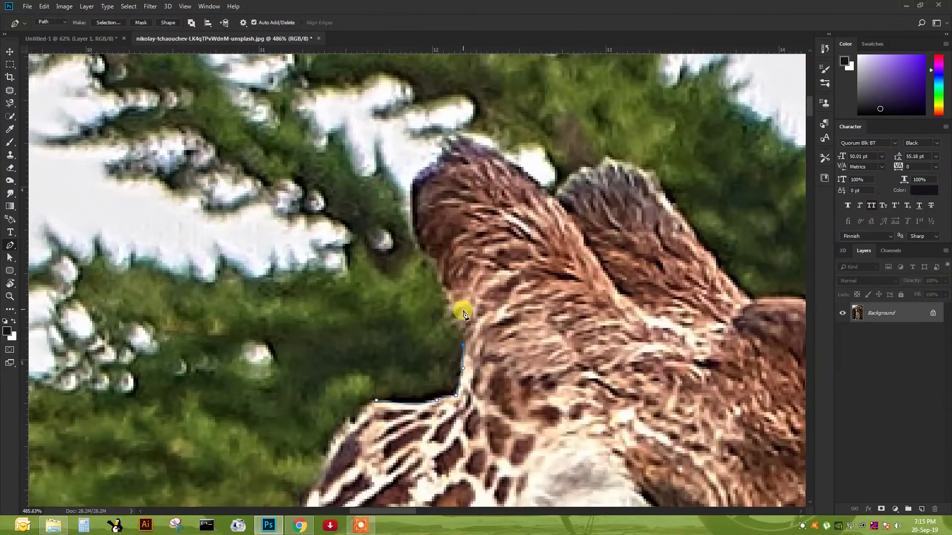
Step: Trace the top of the giraffe's head with curved Pen path points
{"action": "left_click_drag", "start_coordinate": [536, 167], "coordinate": [439, 147]}
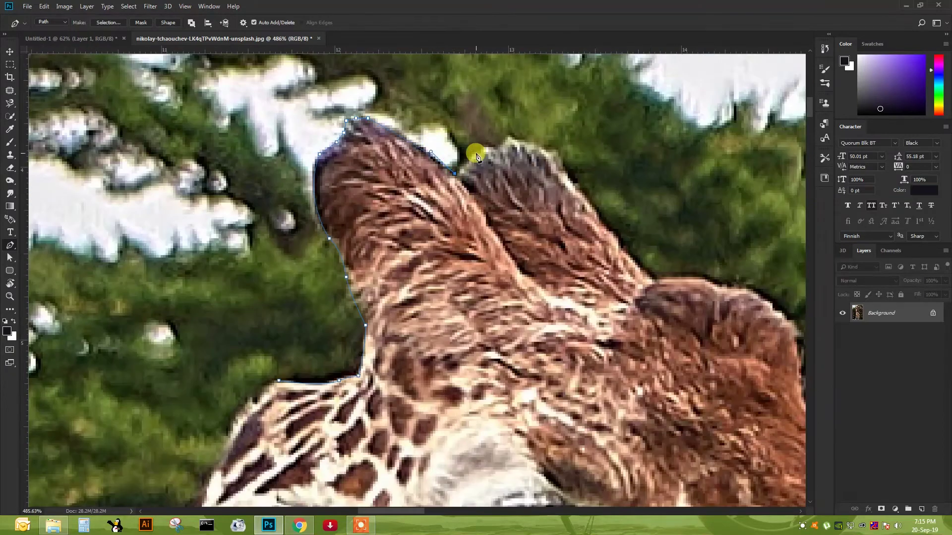
{"action": "left_click_drag", "start_coordinate": [603, 227], "coordinate": [452, 191]}
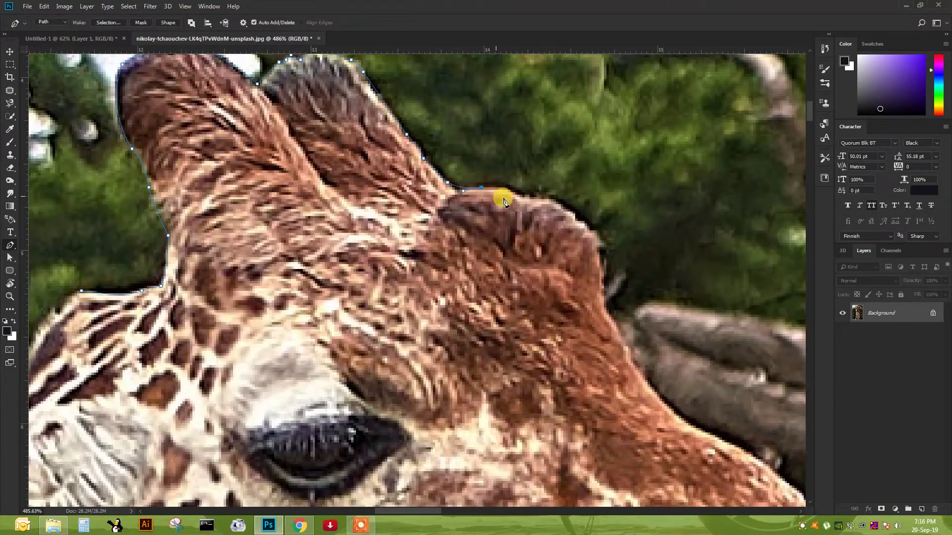
{"action": "left_click", "coordinate": [503, 199]}
{"action": "left_click_drag", "start_coordinate": [608, 250], "coordinate": [503, 224]}
{"action": "left_click", "coordinate": [495, 211]}
{"action": "left_click_drag", "start_coordinate": [504, 284], "coordinate": [445, 150]}
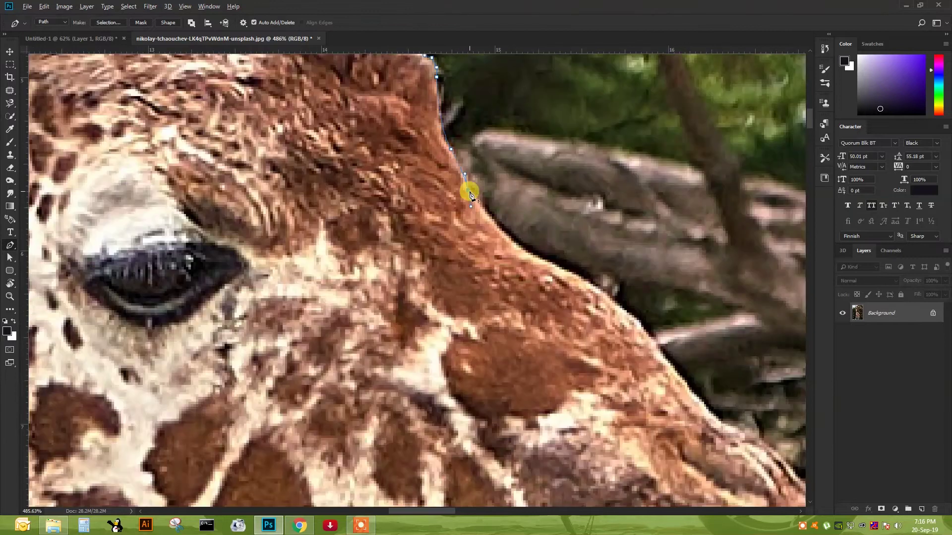
Step: Continue the path along the face, around the snout tip, to a corner below it
{"action": "left_click_drag", "start_coordinate": [471, 195], "coordinate": [309, 108]}
{"action": "left_click_drag", "start_coordinate": [404, 198], "coordinate": [463, 219]}
{"action": "left_click_drag", "start_coordinate": [518, 330], "coordinate": [346, 113]}
{"action": "left_click_drag", "start_coordinate": [452, 179], "coordinate": [487, 213]}
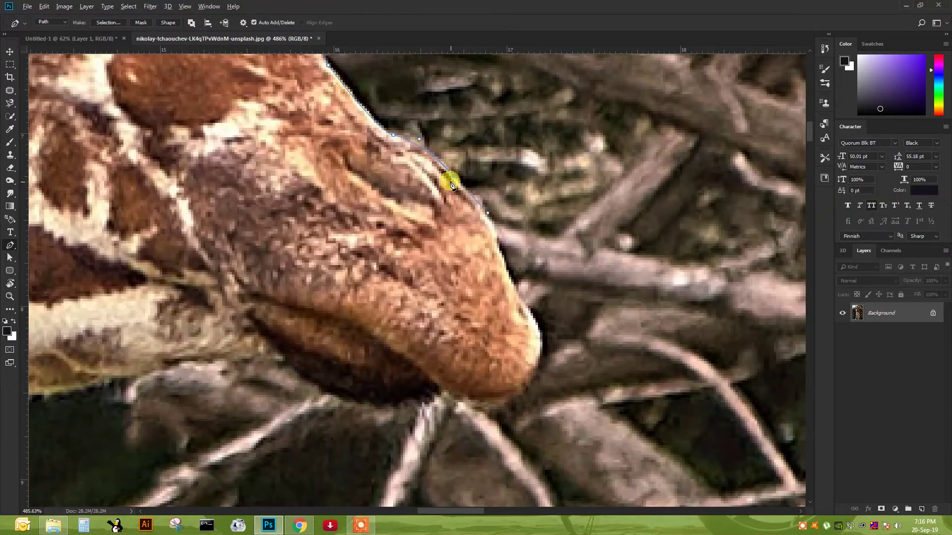
{"action": "scroll", "coordinate": [511, 279], "scroll_direction": "down", "scroll_amount": 3}
{"action": "left_click_drag", "start_coordinate": [513, 365], "coordinate": [497, 384]}
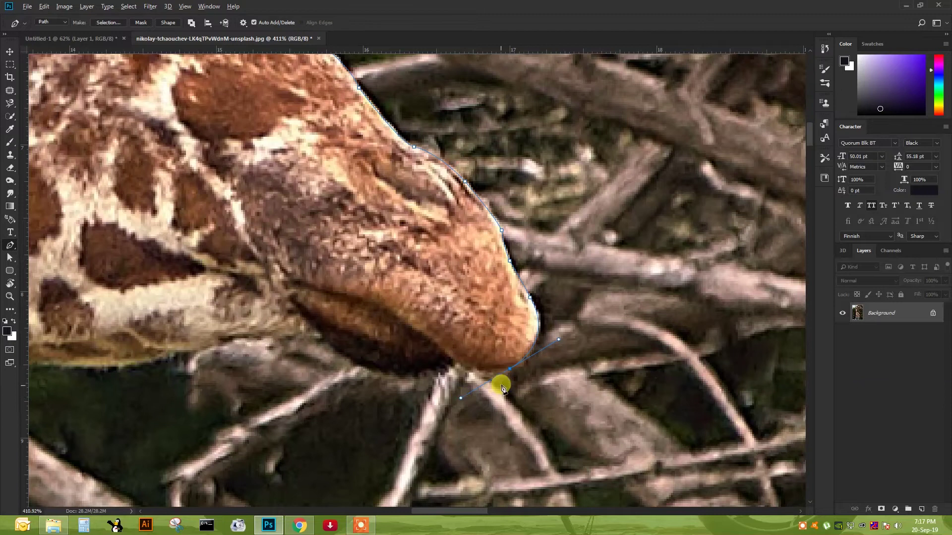
{"action": "scroll", "coordinate": [497, 385], "scroll_direction": "up", "scroll_amount": 1}
{"action": "scroll", "coordinate": [534, 256], "scroll_direction": "up", "scroll_amount": 1}
{"action": "scroll", "coordinate": [534, 256], "scroll_direction": "down", "scroll_amount": 1}
{"action": "left_click", "coordinate": [548, 296]}
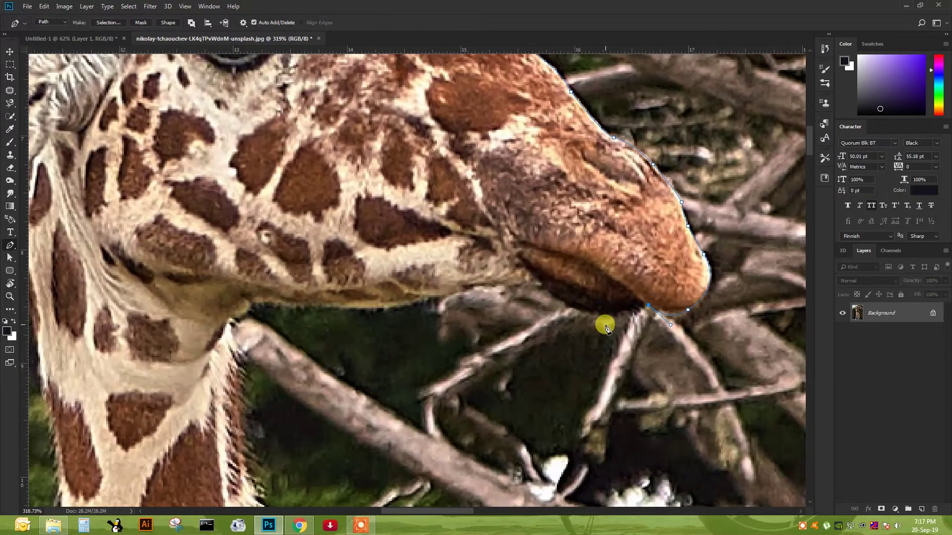
Step: Extend the outline down the lower neck and along the ear's top edge
{"action": "scroll", "coordinate": [460, 294], "scroll_direction": "down", "scroll_amount": 2}
{"action": "left_click_drag", "start_coordinate": [381, 310], "coordinate": [381, 213]}
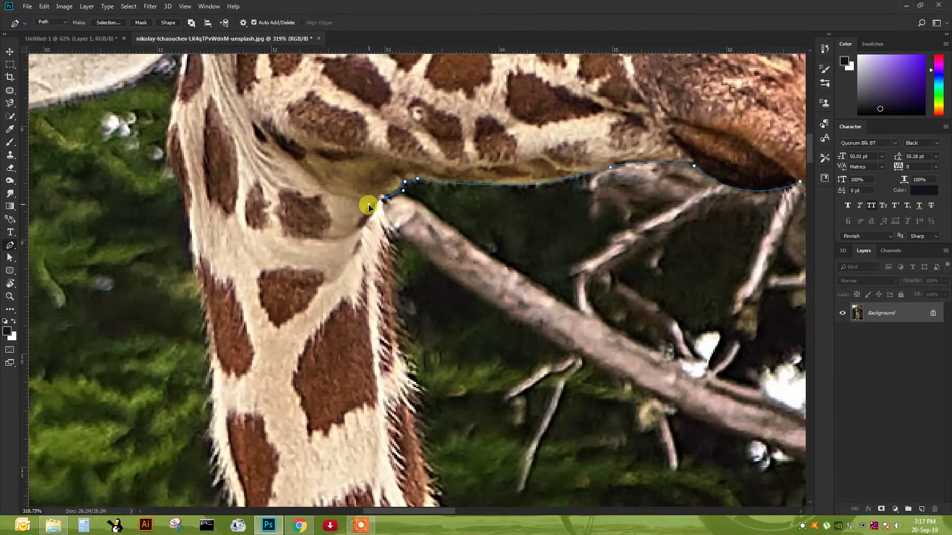
{"action": "scroll", "coordinate": [428, 295], "scroll_direction": "down", "scroll_amount": 2}
{"action": "scroll", "coordinate": [504, 371], "scroll_direction": "up", "scroll_amount": 1}
{"action": "scroll", "coordinate": [340, 207], "scroll_direction": "up", "scroll_amount": 5}
{"action": "scroll", "coordinate": [376, 210], "scroll_direction": "up", "scroll_amount": 2}
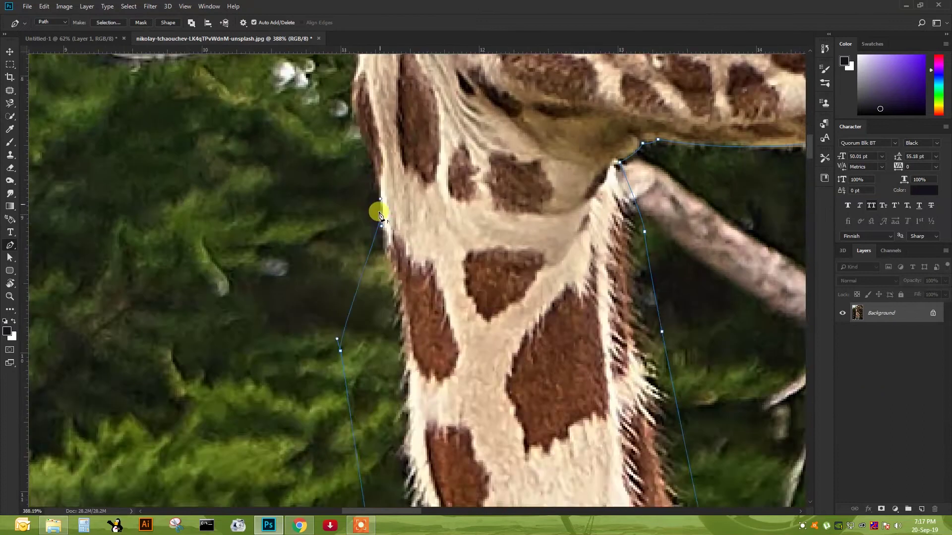
{"action": "scroll", "coordinate": [438, 349], "scroll_direction": "up", "scroll_amount": 1}
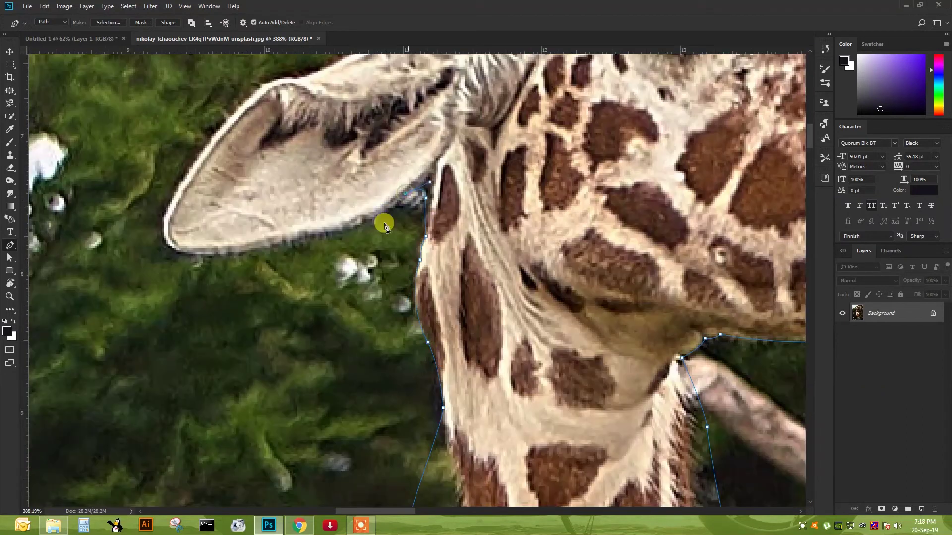
{"action": "scroll", "coordinate": [193, 151], "scroll_direction": "up", "scroll_amount": 3}
{"action": "left_click_drag", "start_coordinate": [264, 168], "coordinate": [316, 136]}
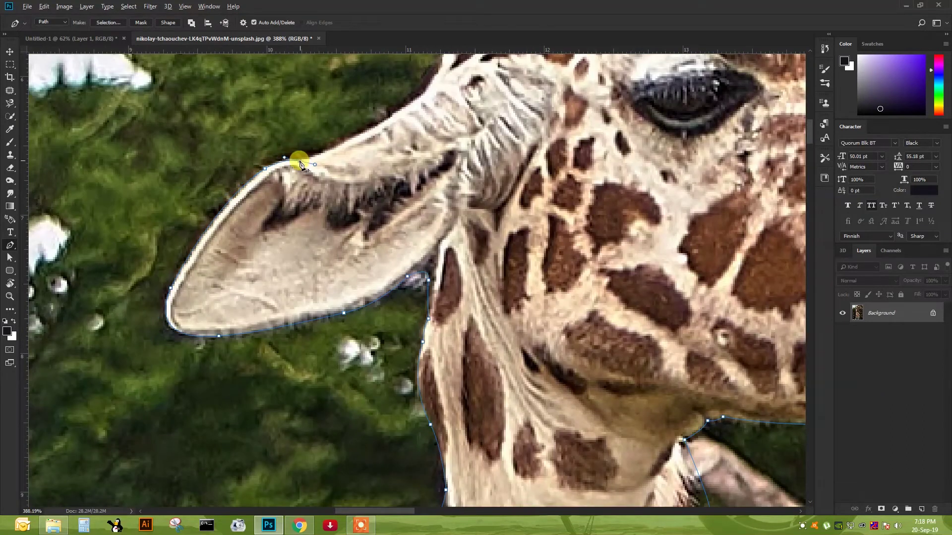
{"action": "scroll", "coordinate": [300, 163], "scroll_direction": "up", "scroll_amount": 2}
{"action": "scroll", "coordinate": [464, 278], "scroll_direction": "up", "scroll_amount": 2}
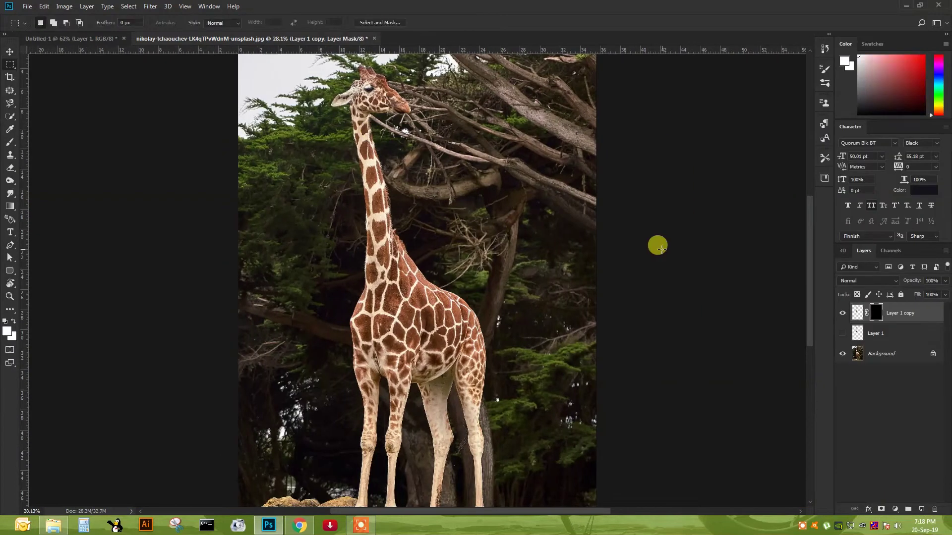
Step: Bring the cut-out giraffe into the Untitled-1 desk scene and resize it
{"action": "left_click_drag", "start_coordinate": [386, 212], "coordinate": [425, 249]}
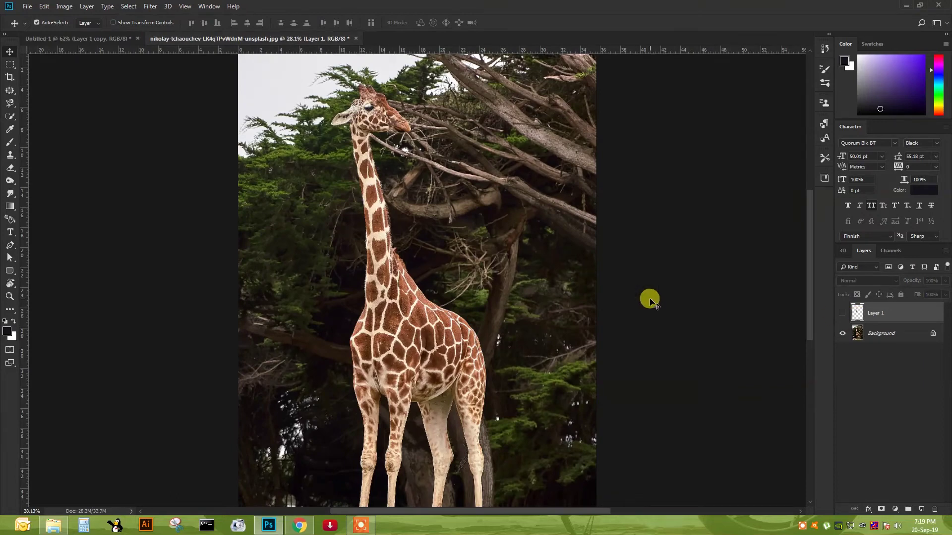
{"action": "key", "text": "ctrl+alt+r"}
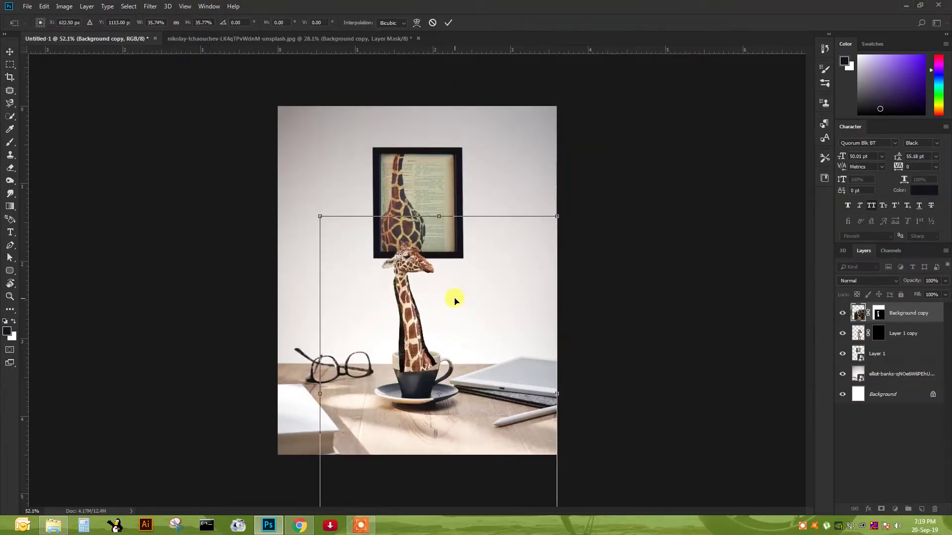
{"action": "key", "text": "Return"}
Step: Save the composition as Giraffe Inside Cup.psd in the giraffe-inside-cup folder
{"action": "key", "text": "ctrl+s"}
{"action": "double_click", "coordinate": [405, 91]}
{"action": "type", "text": "Giraff"}
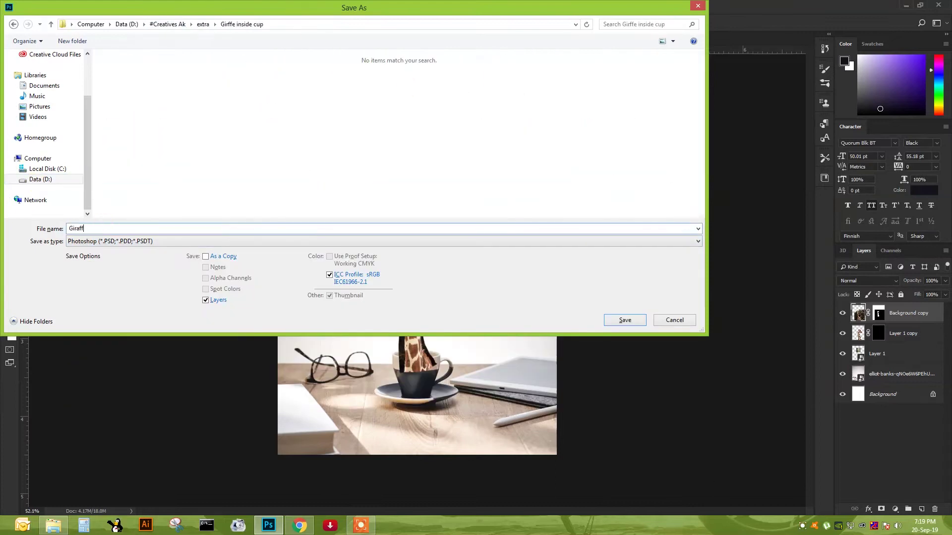
{"action": "type", "text": "e Inside Cup"}
{"action": "key", "text": "Return"}
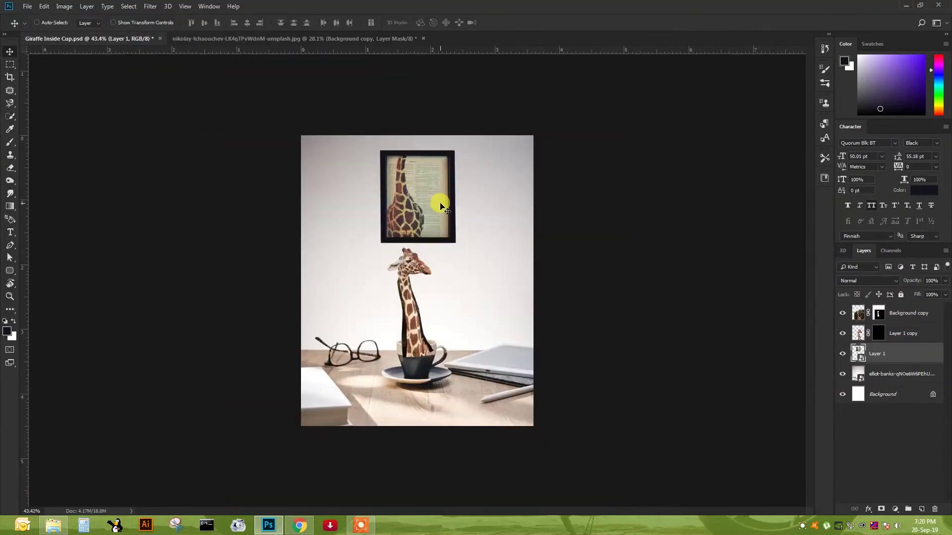
Step: Move the Background copy giraffe above the cup, shrink it, and start tilting it
{"action": "left_click", "coordinate": [871, 336]}
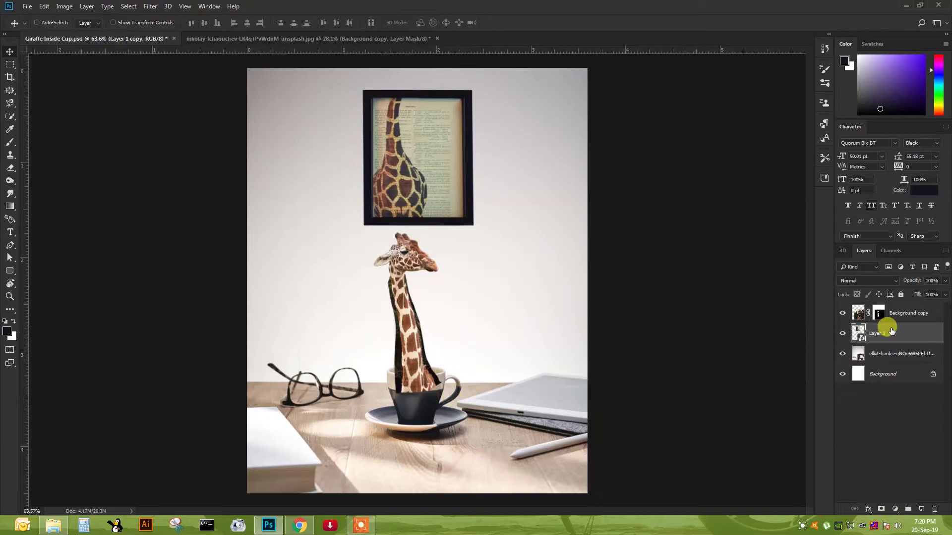
{"action": "left_click", "coordinate": [892, 313]}
{"action": "left_click_drag", "start_coordinate": [472, 370], "coordinate": [477, 364]}
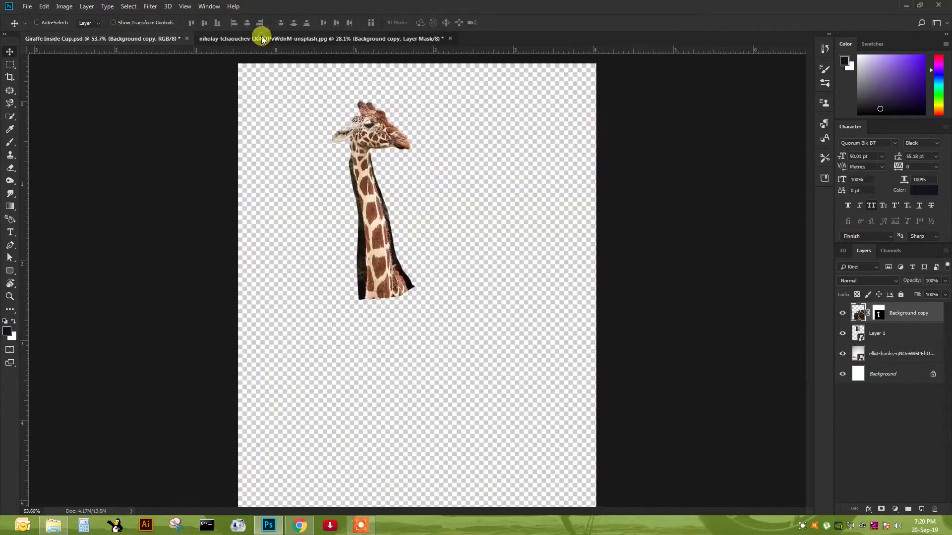
{"action": "left_click", "coordinate": [907, 321]}
{"action": "key", "text": "ctrl+t"}
{"action": "left_click_drag", "start_coordinate": [463, 319], "coordinate": [557, 367]}
{"action": "key", "text": "Return"}
{"action": "key", "text": "ctrl+t"}
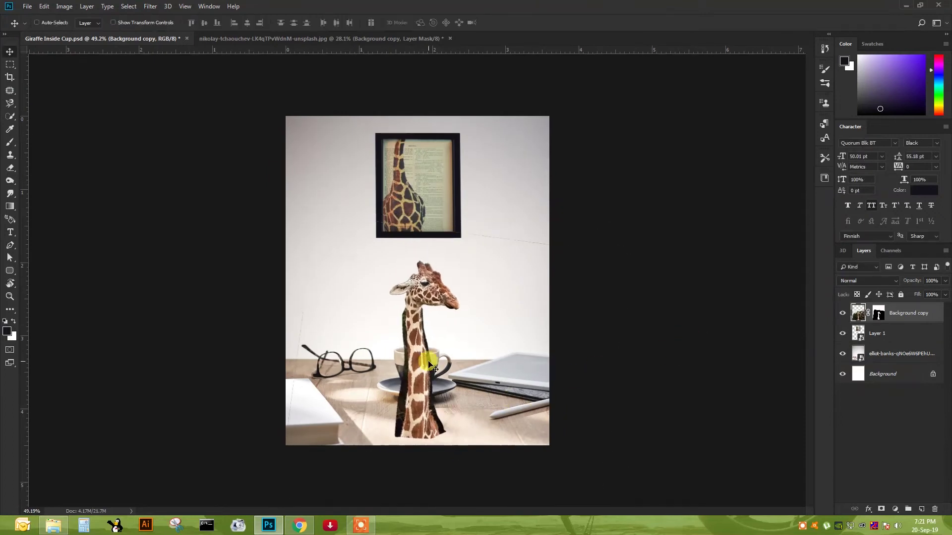
Step: Paint black on the giraffe's mask to hide its lower neck below the cup
{"action": "scroll", "coordinate": [422, 344], "scroll_direction": "up", "scroll_amount": 5}
{"action": "scroll", "coordinate": [548, 376], "scroll_direction": "up", "scroll_amount": 3}
{"action": "key", "text": "b"}
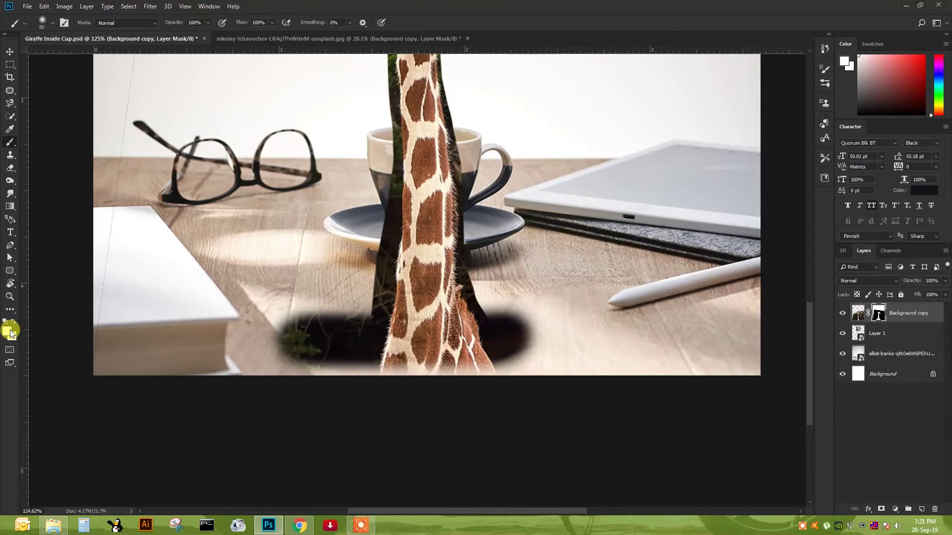
{"action": "left_click_drag", "start_coordinate": [272, 283], "coordinate": [495, 203]}
{"action": "scroll", "coordinate": [492, 203], "scroll_direction": "up", "scroll_amount": 6}
{"action": "scroll", "coordinate": [342, 197], "scroll_direction": "up", "scroll_amount": 8}
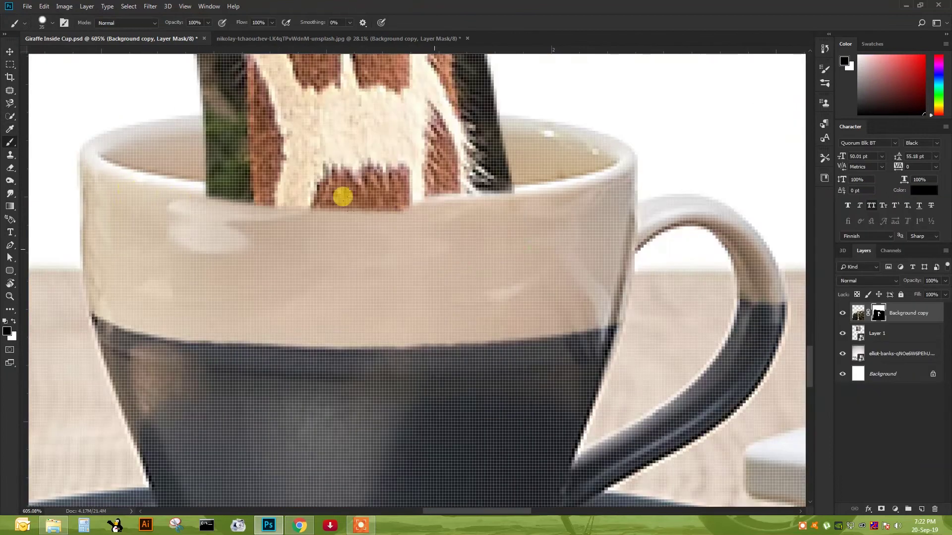
{"action": "scroll", "coordinate": [196, 198], "scroll_direction": "down", "scroll_amount": 10}
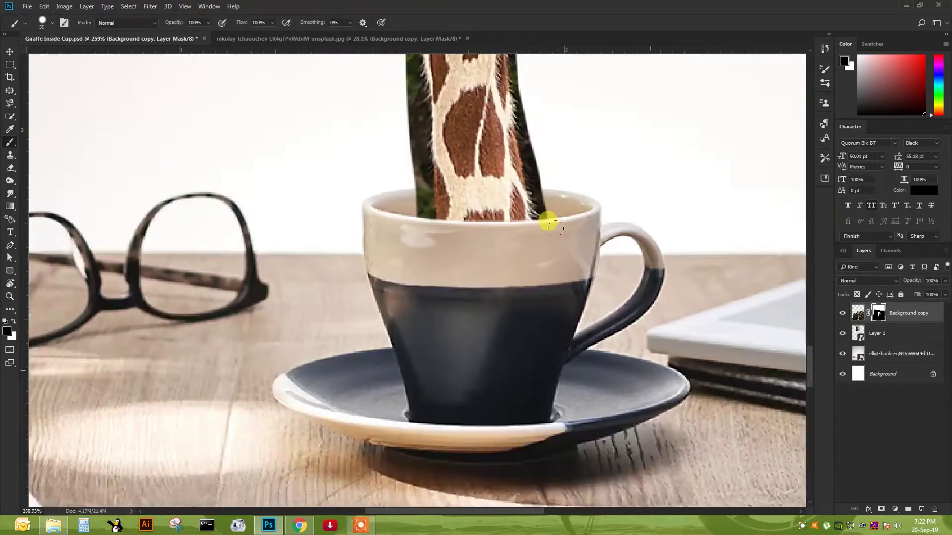
{"action": "scroll", "coordinate": [545, 212], "scroll_direction": "up", "scroll_amount": 8}
{"action": "key", "text": "bracketleft"}
{"action": "key", "text": "bracketleft"}
{"action": "key", "text": "bracketleft"}
{"action": "key", "text": "bracketright"}
Step: Refine the mask along the cup rim and neck edge, then add a blank layer
{"action": "left_click_drag", "start_coordinate": [478, 283], "coordinate": [424, 171]}
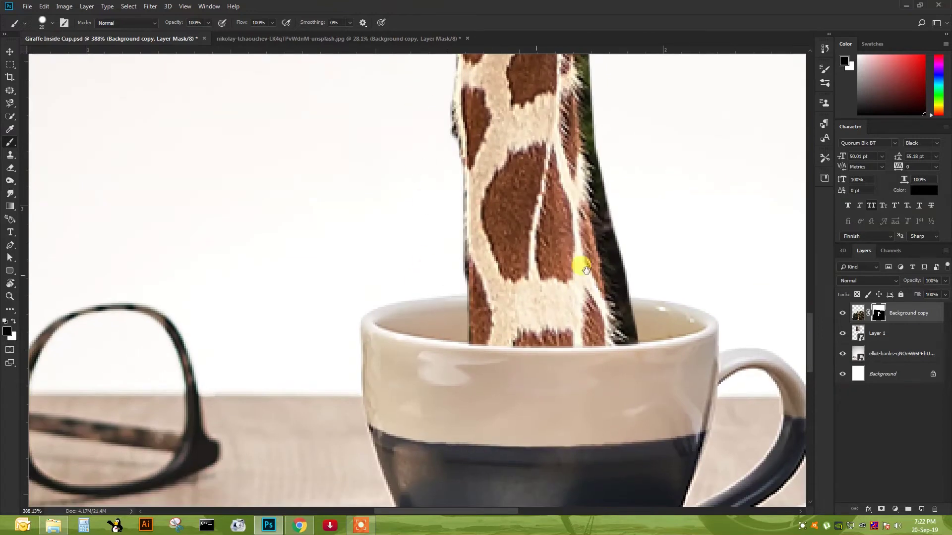
{"action": "left_click_drag", "start_coordinate": [585, 269], "coordinate": [322, 258]}
{"action": "scroll", "coordinate": [352, 429], "scroll_direction": "down", "scroll_amount": 5}
{"action": "scroll", "coordinate": [357, 228], "scroll_direction": "up", "scroll_amount": 5}
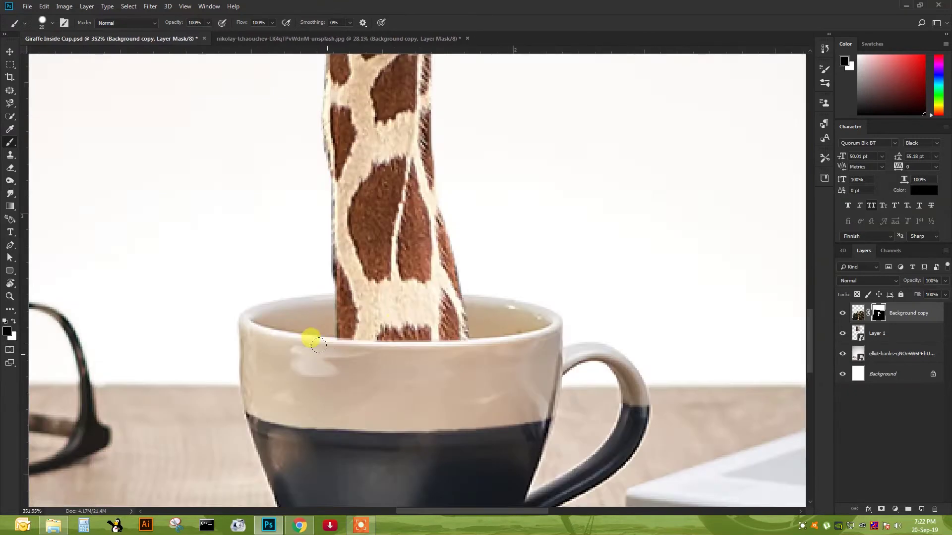
{"action": "scroll", "coordinate": [308, 335], "scroll_direction": "down", "scroll_amount": 5}
{"action": "scroll", "coordinate": [492, 289], "scroll_direction": "up", "scroll_amount": 3}
{"action": "scroll", "coordinate": [441, 219], "scroll_direction": "down", "scroll_amount": 3}
{"action": "scroll", "coordinate": [282, 259], "scroll_direction": "up", "scroll_amount": 3}
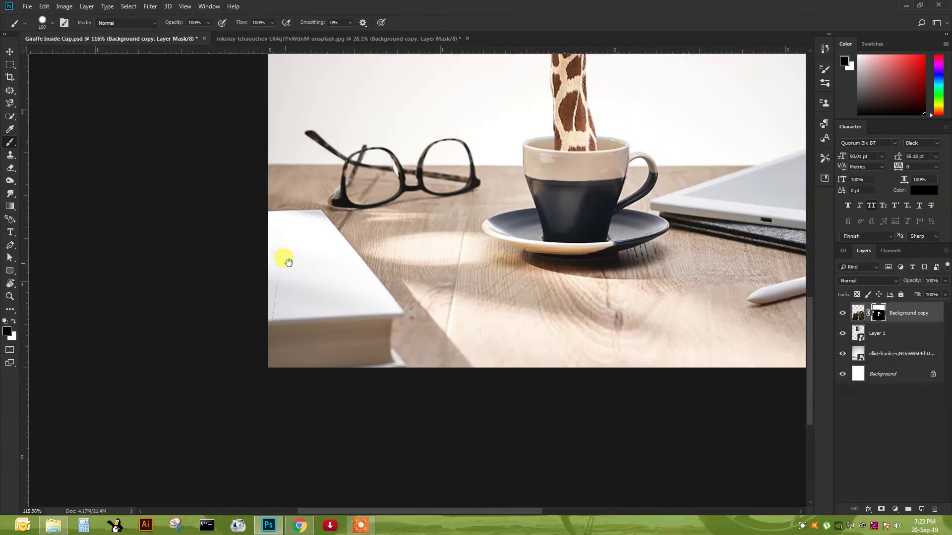
{"action": "scroll", "coordinate": [527, 329], "scroll_direction": "down", "scroll_amount": 4}
{"action": "scroll", "coordinate": [404, 327], "scroll_direction": "up", "scroll_amount": 4}
{"action": "scroll", "coordinate": [404, 327], "scroll_direction": "down", "scroll_amount": 4}
{"action": "scroll", "coordinate": [378, 324], "scroll_direction": "up", "scroll_amount": 5}
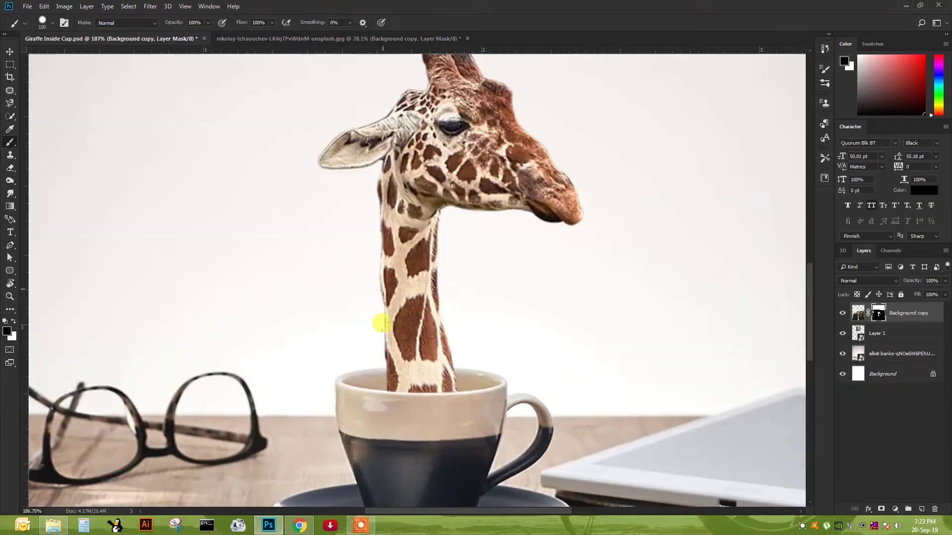
{"action": "key", "text": "ctrl+shift+alt+n"}
{"action": "key", "text": "bracketleft"}
Step: Set the new layer's blend mode to Soft Light and give it a mask
{"action": "scroll", "coordinate": [463, 357], "scroll_direction": "up", "scroll_amount": 2}
{"action": "key", "text": "bracketleft"}
{"action": "key", "text": "bracketleft"}
{"action": "key", "text": "bracketleft"}
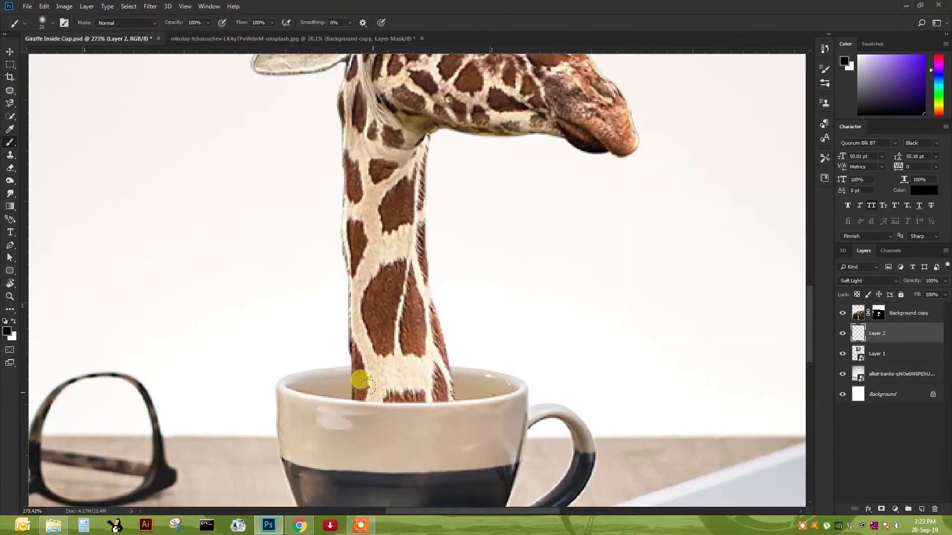
{"action": "scroll", "coordinate": [418, 368], "scroll_direction": "down", "scroll_amount": 4}
{"action": "scroll", "coordinate": [418, 368], "scroll_direction": "up", "scroll_amount": 5}
{"action": "left_click", "coordinate": [868, 280]}
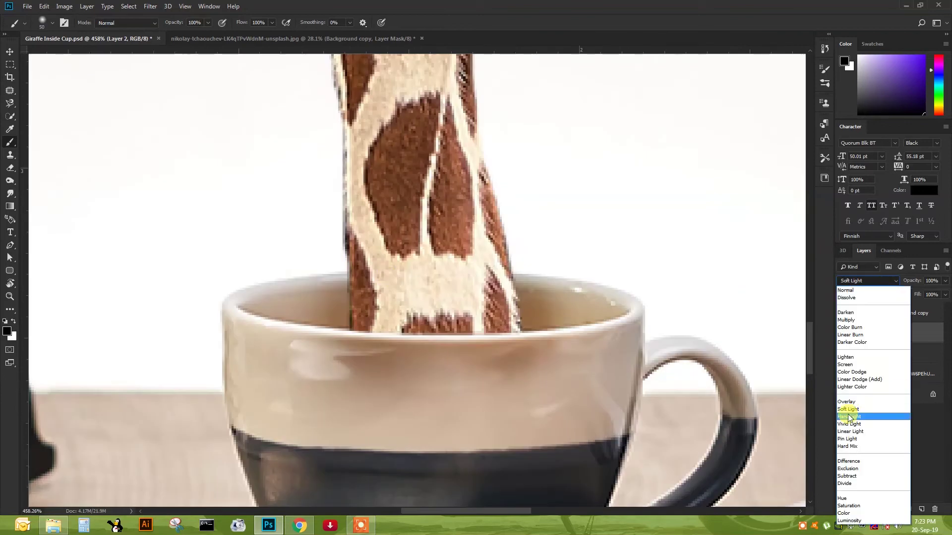
{"action": "left_click", "coordinate": [882, 411]}
{"action": "left_click", "coordinate": [881, 509]}
Step: Adjust the brush settings on the canvas for painting the neck shadow
{"action": "scroll", "coordinate": [440, 353], "scroll_direction": "up", "scroll_amount": 1}
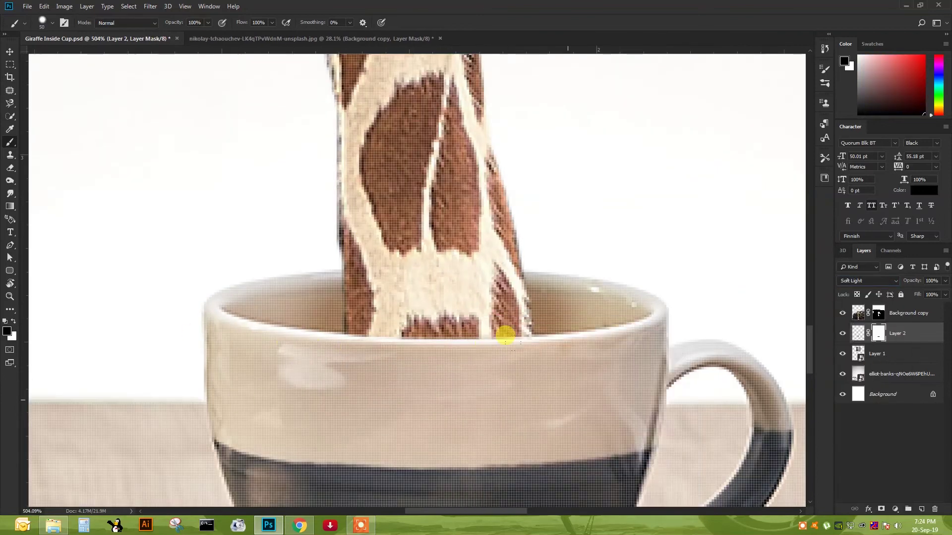
{"action": "scroll", "coordinate": [505, 335], "scroll_direction": "down", "scroll_amount": 3}
{"action": "scroll", "coordinate": [451, 308], "scroll_direction": "down", "scroll_amount": 2}
{"action": "scroll", "coordinate": [382, 323], "scroll_direction": "up", "scroll_amount": 5}
{"action": "right_click", "coordinate": [383, 320]}
{"action": "key", "text": "Escape"}
{"action": "scroll", "coordinate": [693, 314], "scroll_direction": "down", "scroll_amount": 3}
{"action": "scroll", "coordinate": [478, 317], "scroll_direction": "up", "scroll_amount": 4}
{"action": "right_click", "coordinate": [478, 317]}
{"action": "key", "text": "Escape"}
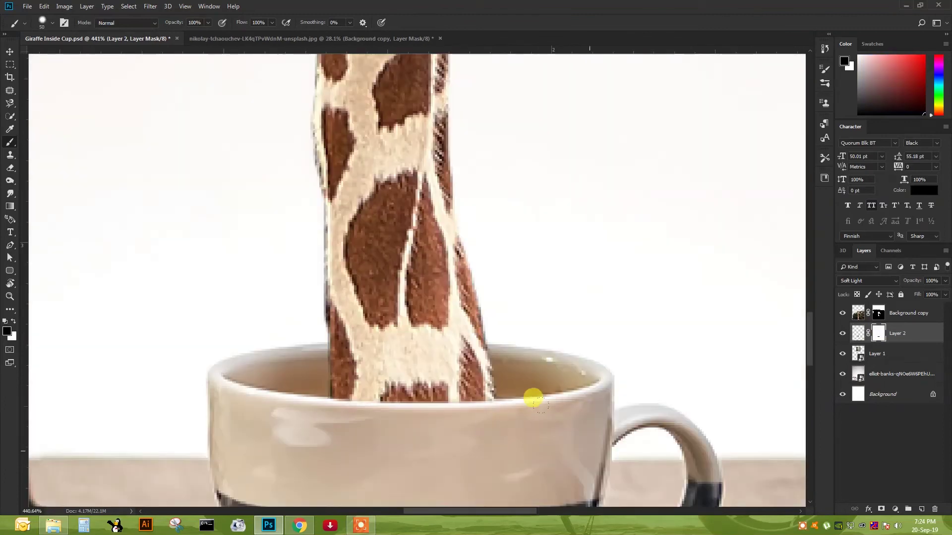
{"action": "scroll", "coordinate": [533, 398], "scroll_direction": "down", "scroll_amount": 3}
{"action": "scroll", "coordinate": [501, 285], "scroll_direction": "up", "scroll_amount": 4}
Step: Undo the stray black stroke on the cup rim and add a mask to Layer 3
{"action": "key", "text": "ctrl+z"}
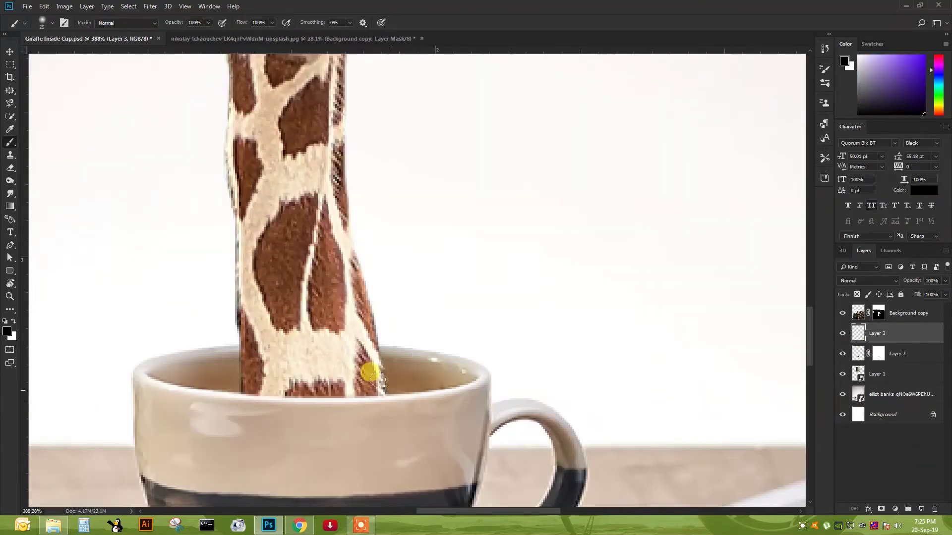
{"action": "left_click", "coordinate": [880, 509]}
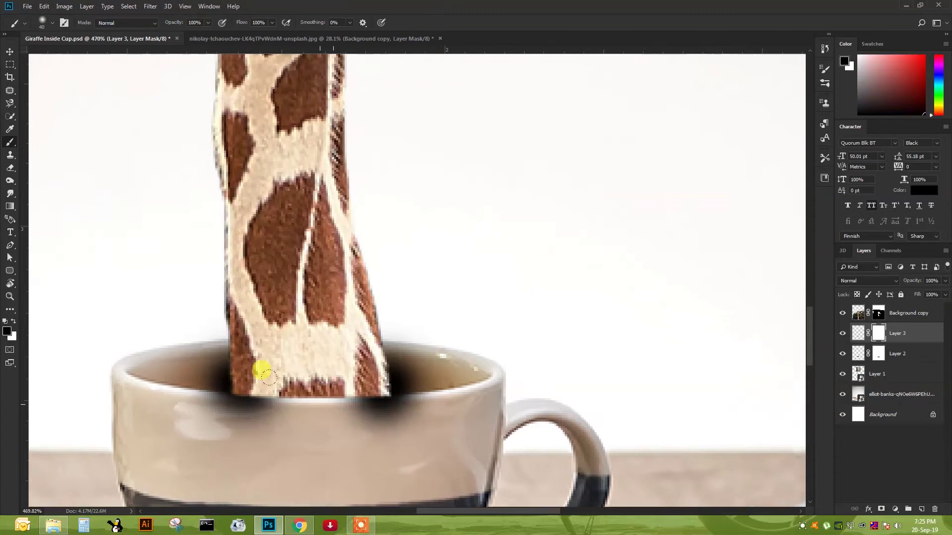
{"action": "scroll", "coordinate": [195, 287], "scroll_direction": "up", "scroll_amount": 2}
{"action": "key", "text": "ctrl+0"}
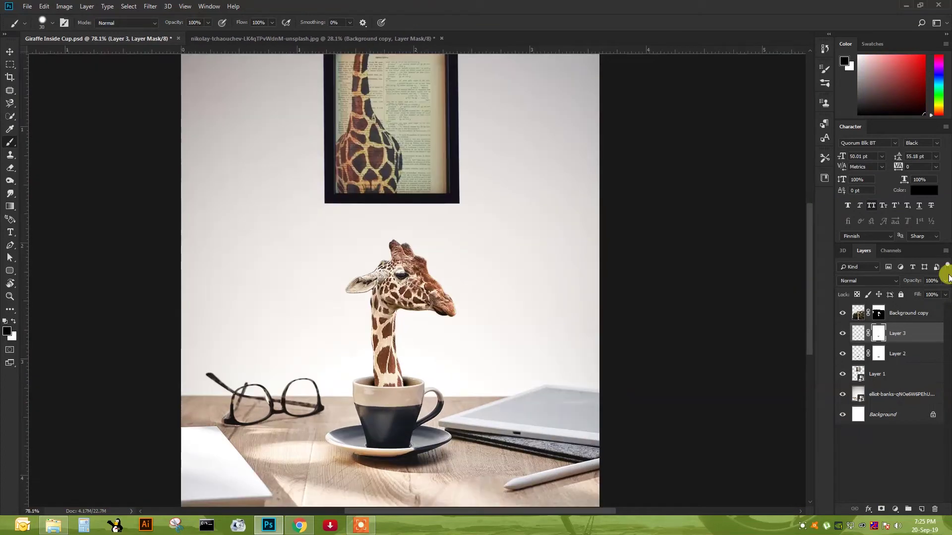
{"action": "scroll", "coordinate": [436, 276], "scroll_direction": "down", "scroll_amount": 2}
{"action": "scroll", "coordinate": [404, 217], "scroll_direction": "up", "scroll_amount": 3}
{"action": "scroll", "coordinate": [442, 159], "scroll_direction": "down", "scroll_amount": 2}
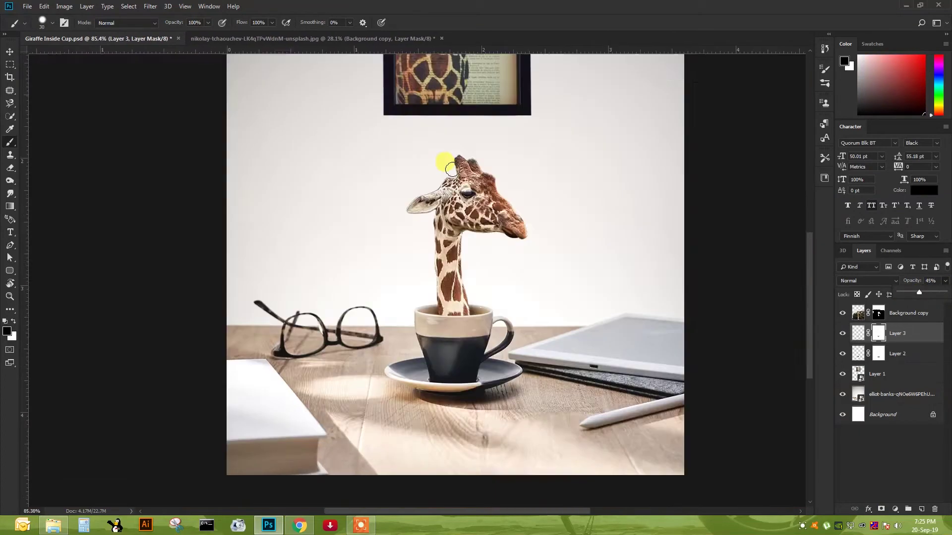
Step: Lower the shadow layer's opacity to 45% and save a JPEG copy
{"action": "key", "text": "ctrl+shift+s"}
{"action": "left_click", "coordinate": [118, 242]}
{"action": "left_click", "coordinate": [753, 182]}
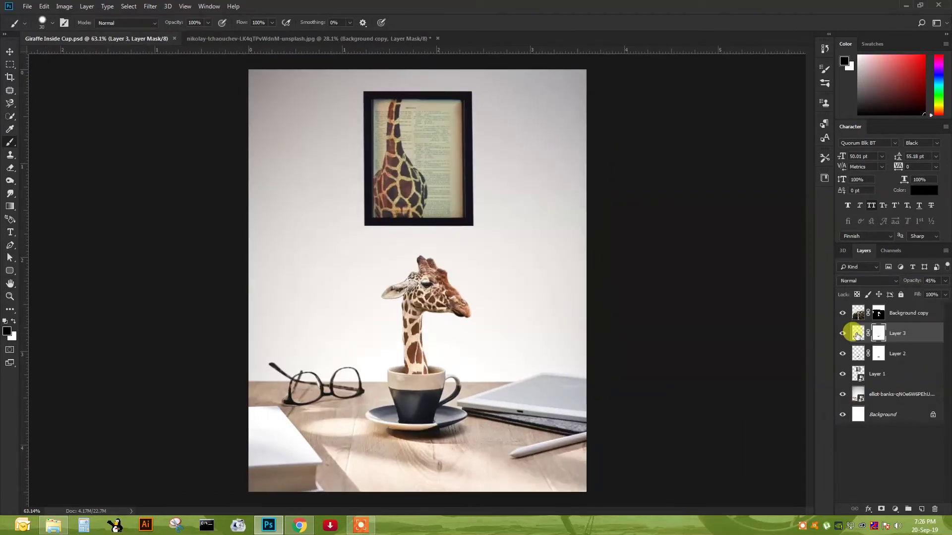
{"action": "scroll", "coordinate": [445, 180], "scroll_direction": "up", "scroll_amount": 3}
{"action": "right_click", "coordinate": [463, 191]}
Step: Create a new layer and brush a soft shadow beneath the framed giraffe picture
{"action": "key", "text": "Escape"}
{"action": "key", "text": "shift+alt+a"}
{"action": "scroll", "coordinate": [467, 235], "scroll_direction": "down", "scroll_amount": 2}
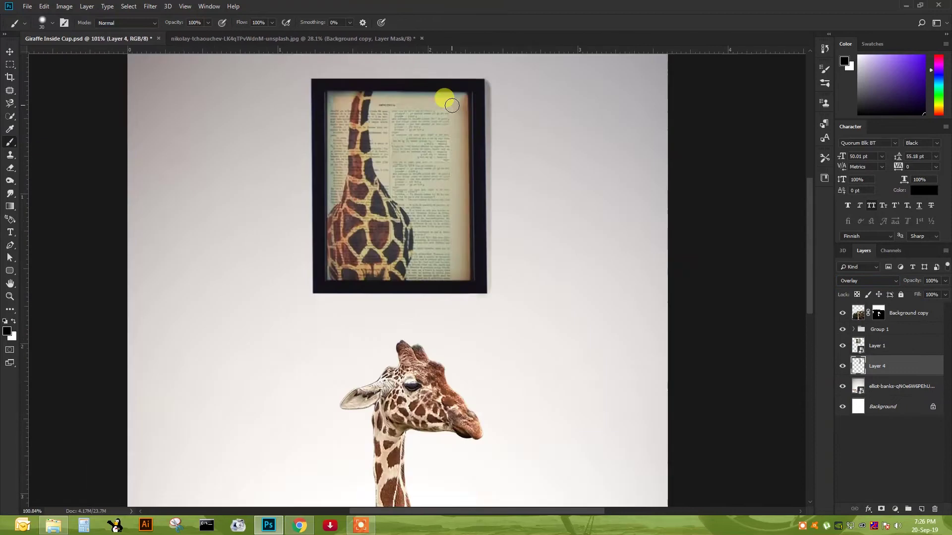
{"action": "scroll", "coordinate": [461, 91], "scroll_direction": "up", "scroll_amount": 2}
{"action": "scroll", "coordinate": [382, 211], "scroll_direction": "down", "scroll_amount": 1}
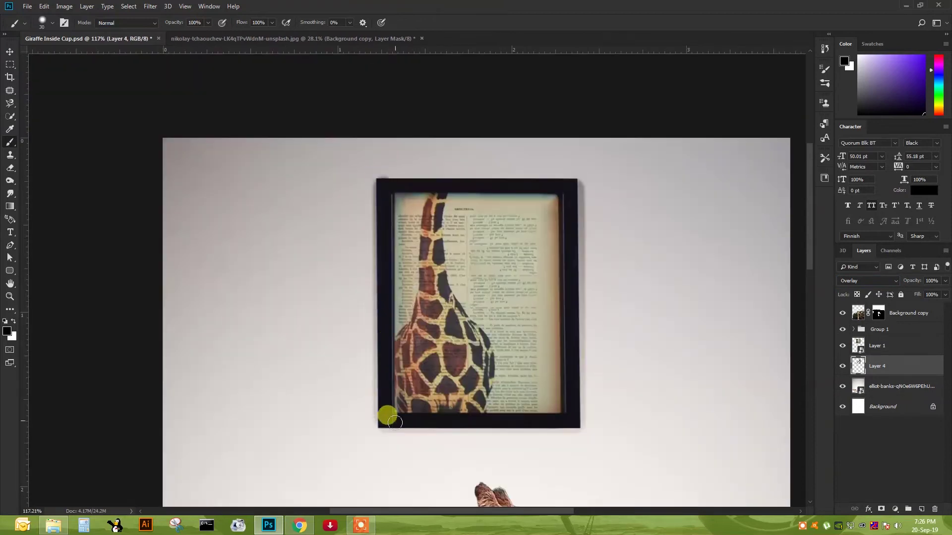
{"action": "key", "text": "e"}
{"action": "scroll", "coordinate": [503, 299], "scroll_direction": "up", "scroll_amount": 2}
{"action": "scroll", "coordinate": [531, 165], "scroll_direction": "down", "scroll_amount": 2}
{"action": "scroll", "coordinate": [268, 216], "scroll_direction": "up", "scroll_amount": 1}
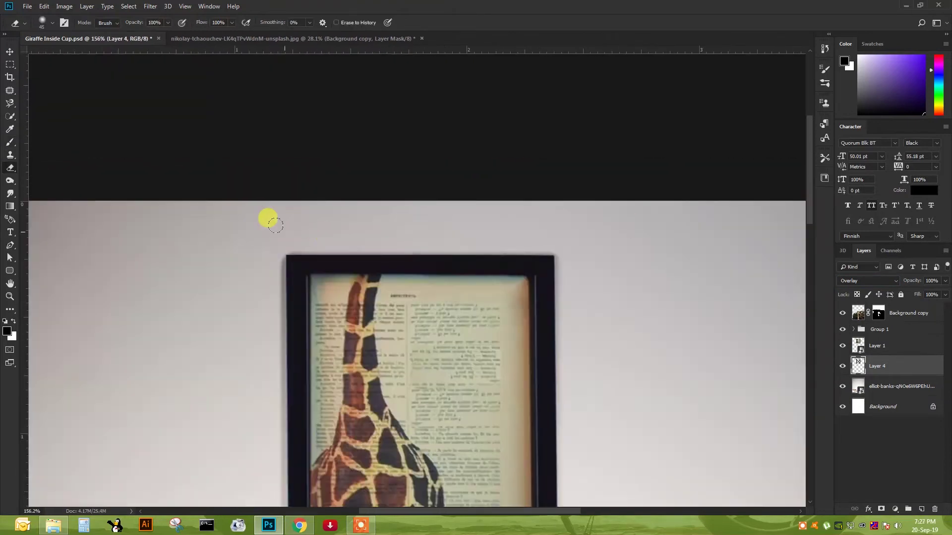
{"action": "scroll", "coordinate": [430, 393], "scroll_direction": "down", "scroll_amount": 2}
{"action": "key", "text": "b"}
{"action": "scroll", "coordinate": [430, 392], "scroll_direction": "up", "scroll_amount": 2}
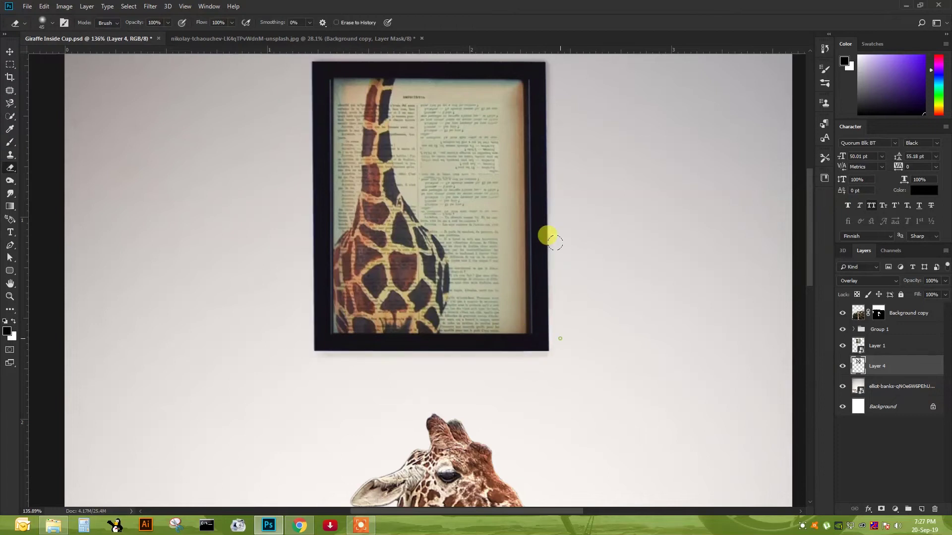
{"action": "scroll", "coordinate": [548, 236], "scroll_direction": "up", "scroll_amount": 1}
Step: Duplicate the frame shadow layer and continue painting the shadow
{"action": "key", "text": "ctrl+j"}
{"action": "key", "text": "b"}
{"action": "scroll", "coordinate": [489, 272], "scroll_direction": "down", "scroll_amount": 2}
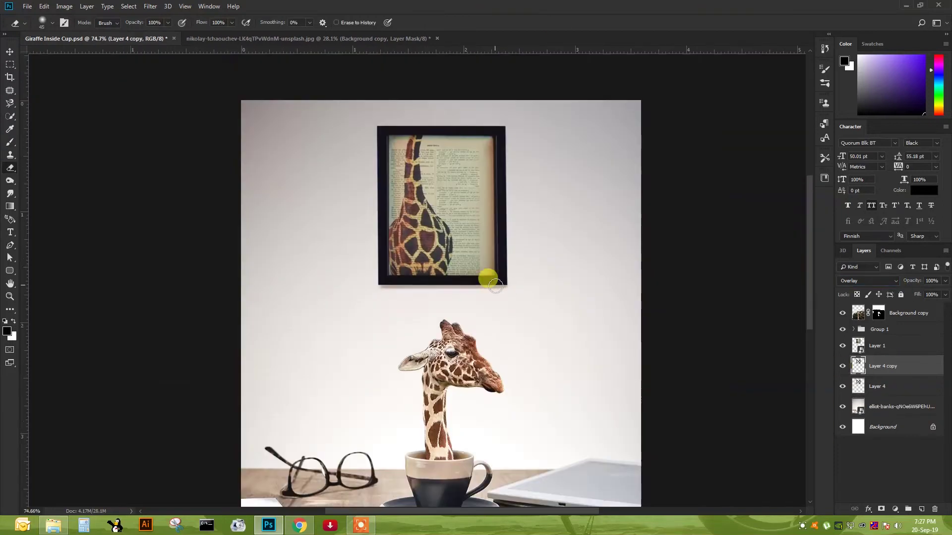
{"action": "scroll", "coordinate": [438, 211], "scroll_direction": "up", "scroll_amount": 1}
{"action": "scroll", "coordinate": [365, 318], "scroll_direction": "up", "scroll_amount": 4}
{"action": "scroll", "coordinate": [353, 351], "scroll_direction": "down", "scroll_amount": 2}
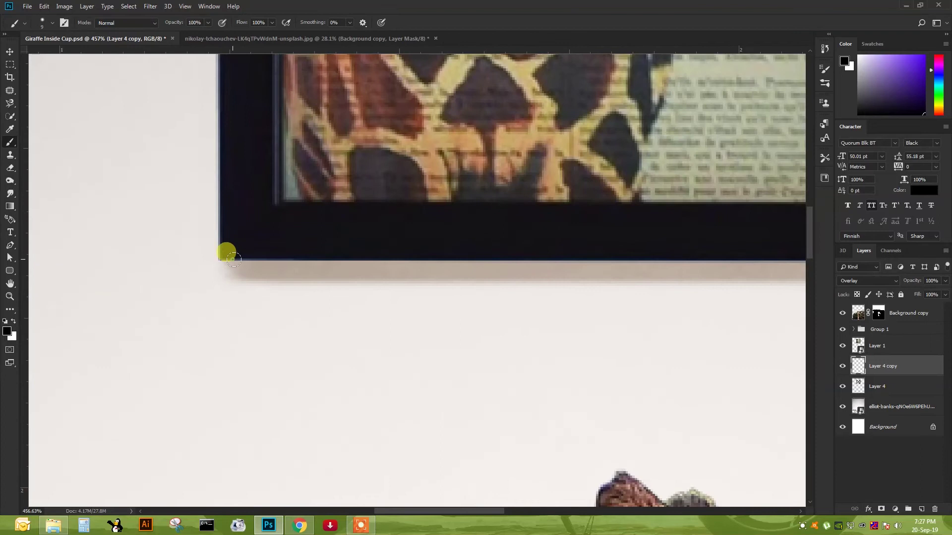
{"action": "scroll", "coordinate": [227, 251], "scroll_direction": "left", "scroll_amount": 1}
Step: Erase the excess shadow around the frame
{"action": "key", "text": "e"}
{"action": "right_click", "coordinate": [255, 278]}
{"action": "key", "text": "Escape"}
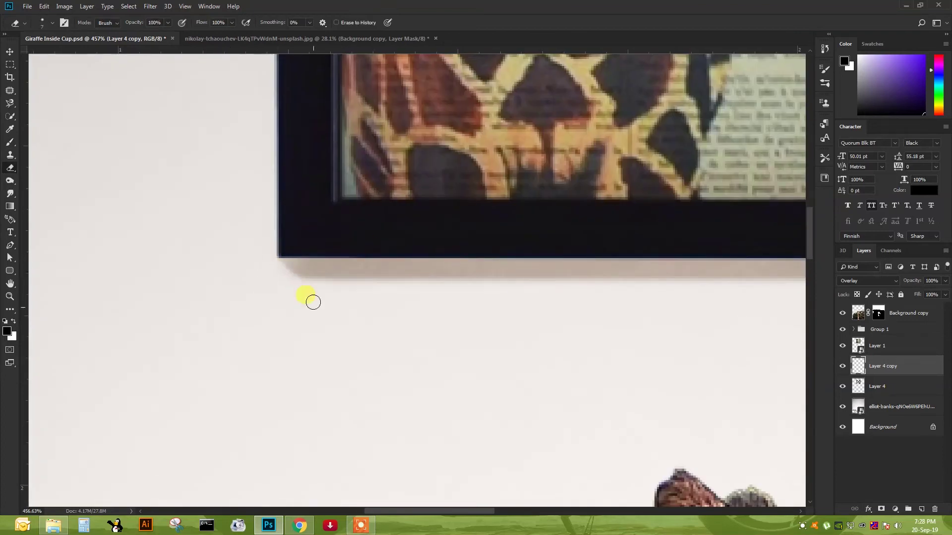
{"action": "scroll", "coordinate": [537, 298], "scroll_direction": "up", "scroll_amount": 2}
{"action": "key", "text": "b"}
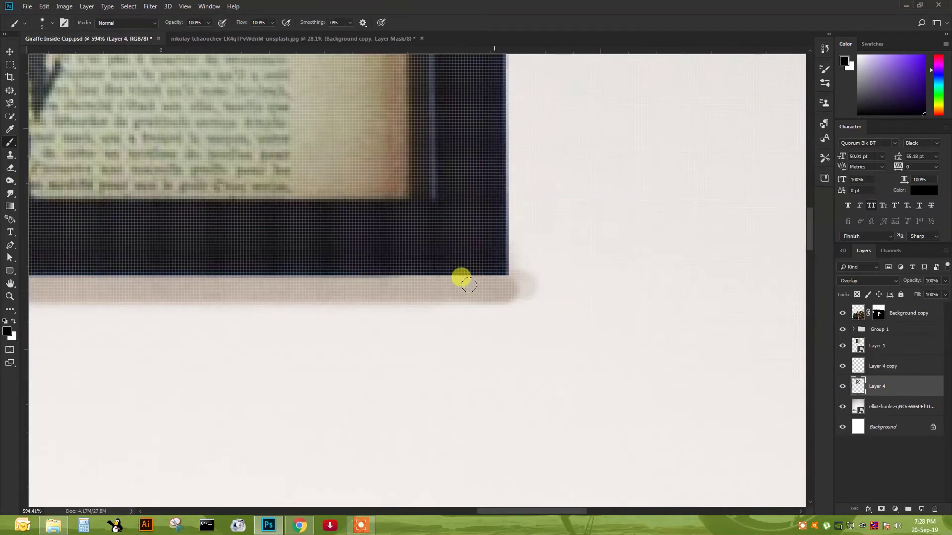
{"action": "key", "text": "e"}
{"action": "left_click", "coordinate": [516, 266]}
{"action": "scroll", "coordinate": [513, 262], "scroll_direction": "down", "scroll_amount": 5}
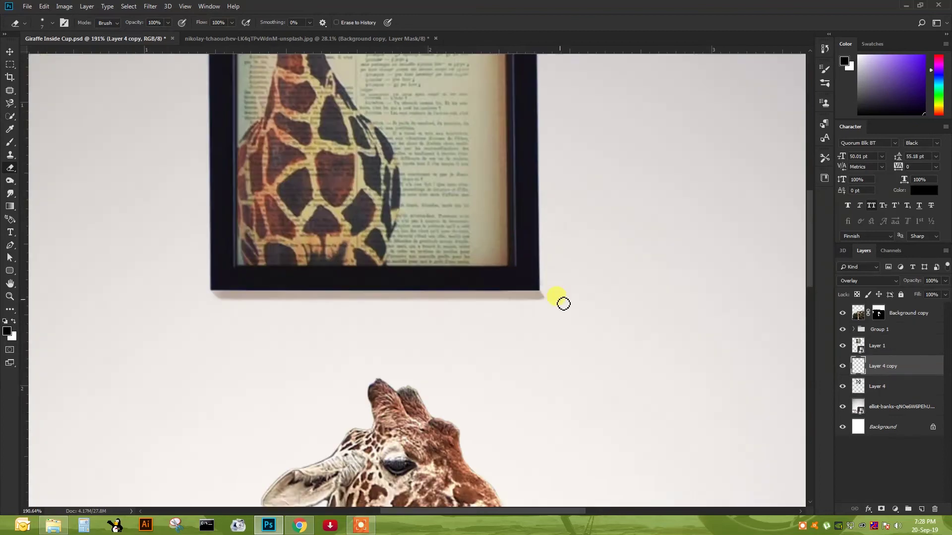
{"action": "scroll", "coordinate": [563, 301], "scroll_direction": "up", "scroll_amount": 5}
{"action": "scroll", "coordinate": [532, 293], "scroll_direction": "down", "scroll_amount": 5}
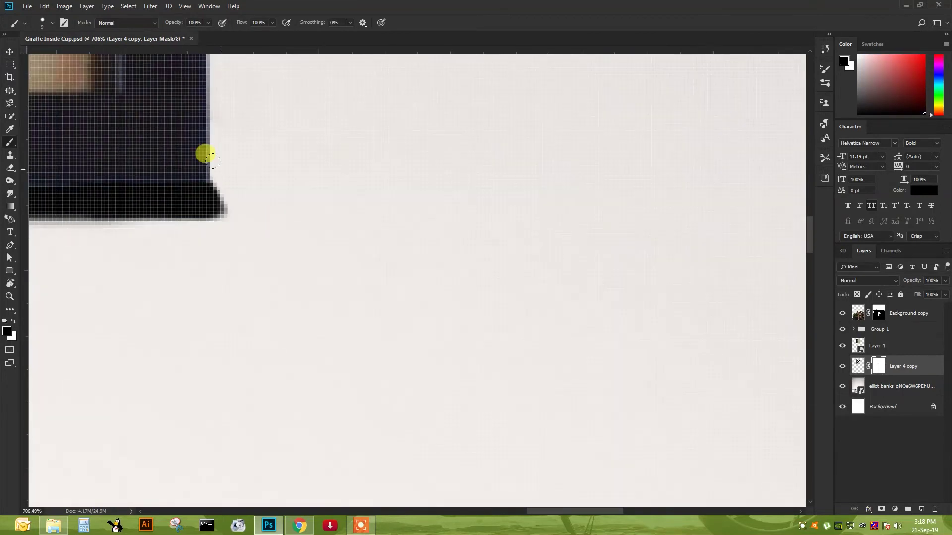
{"action": "scroll", "coordinate": [213, 213], "scroll_direction": "down", "scroll_amount": 4}
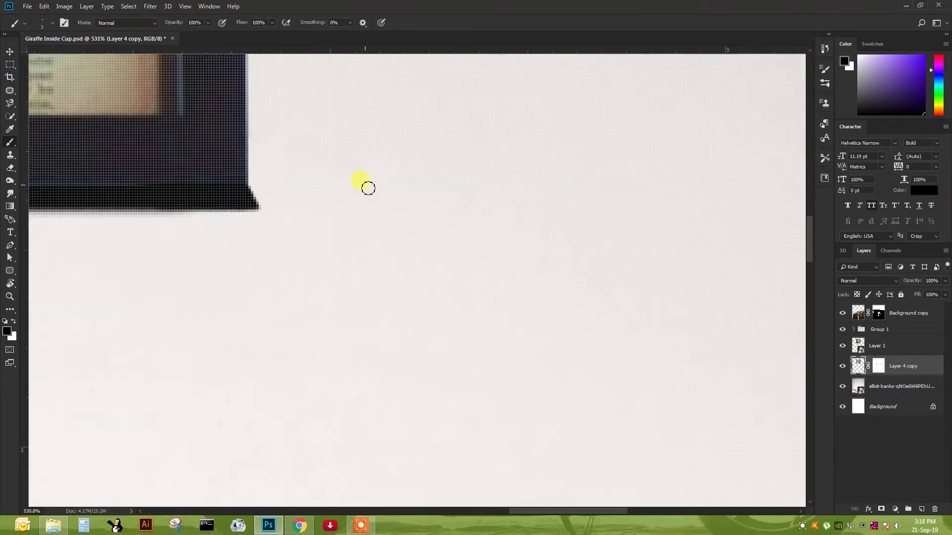
{"action": "scroll", "coordinate": [368, 187], "scroll_direction": "down", "scroll_amount": 2}
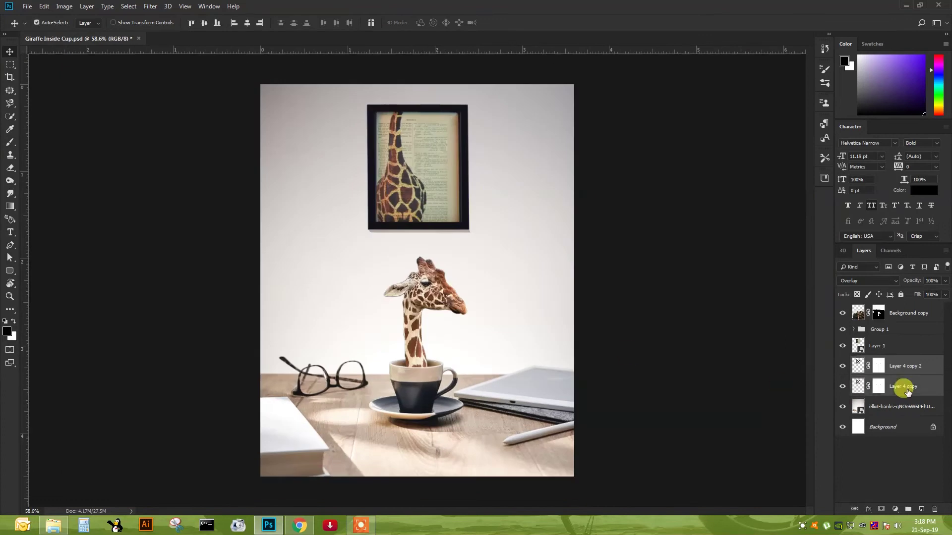
Step: Group the frame and frame shadow layers as 'frame' and rename Group 1 to 'cup shadow'
{"action": "key", "text": "ctrl+g"}
{"action": "left_click", "coordinate": [842, 342]}
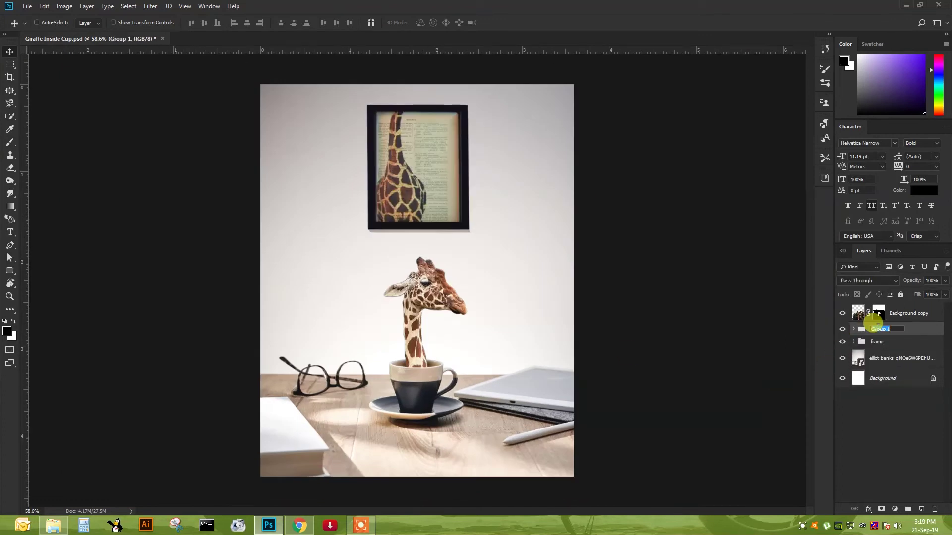
{"action": "type", "text": "ow"}
{"action": "left_click", "coordinate": [878, 312]}
{"action": "scroll", "coordinate": [404, 372], "scroll_direction": "up", "scroll_amount": 5}
{"action": "key", "text": "b"}
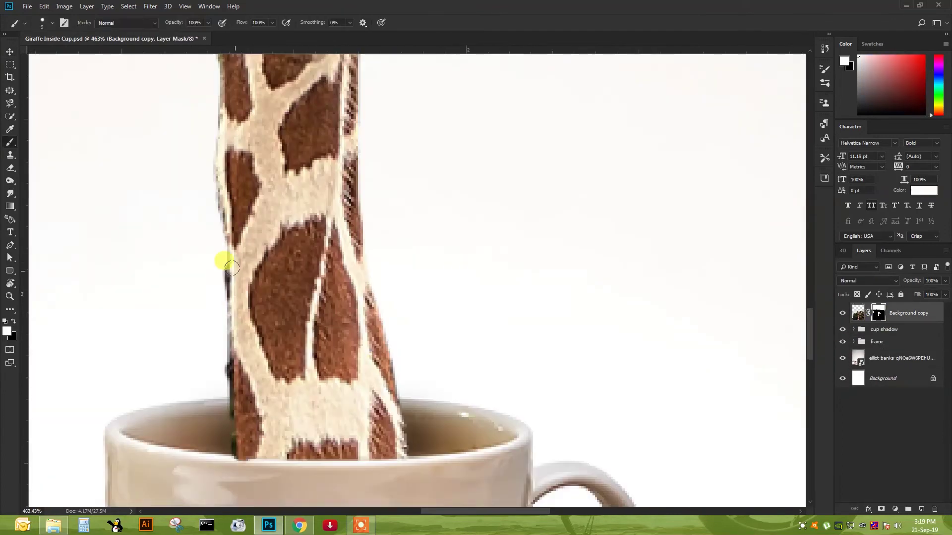
Step: Paint along the giraffe's neck edge on the Background copy mask and reselect the mask
{"action": "mouse_move", "coordinate": [382, 345]}
{"action": "left_mouse_down"}
{"action": "mouse_move", "coordinate": [389, 455]}
{"action": "mouse_move", "coordinate": [478, 270]}
{"action": "mouse_move", "coordinate": [394, 309]}
{"action": "mouse_move", "coordinate": [399, 372]}
{"action": "left_mouse_up"}
{"action": "scroll", "coordinate": [396, 277], "scroll_direction": "up", "scroll_amount": 5}
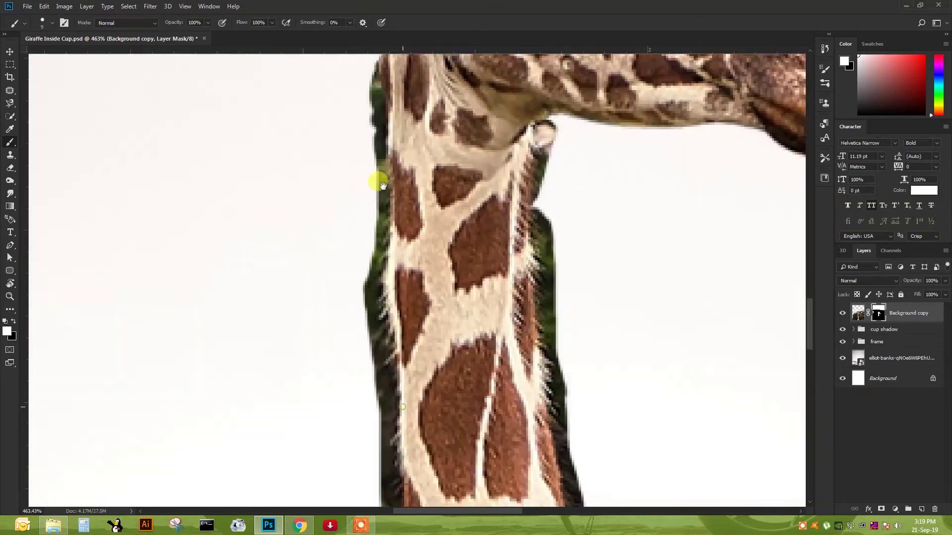
{"action": "left_click", "coordinate": [858, 313]}
{"action": "right_click", "coordinate": [10, 168]}
{"action": "left_click", "coordinate": [39, 177]}
{"action": "scroll", "coordinate": [453, 218], "scroll_direction": "down", "scroll_amount": 5, "text": "alt"}
{"action": "key", "text": "b"}
Step: Choose a smaller soft brush with 55% flow for mask painting
{"action": "right_click", "coordinate": [334, 298]}
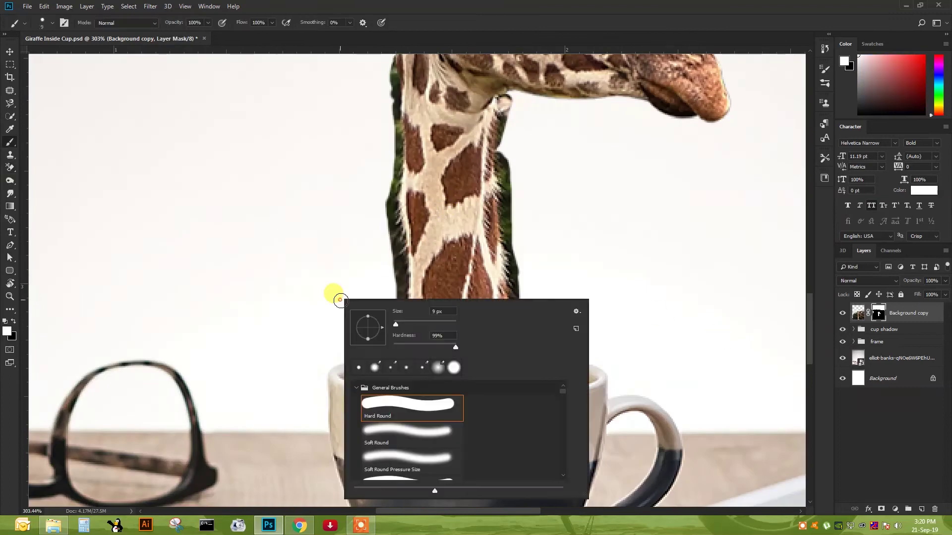
{"action": "scroll", "coordinate": [191, 272], "scroll_direction": "up", "scroll_amount": 3, "text": "alt"}
{"action": "scroll", "coordinate": [479, 408], "scroll_direction": "up", "scroll_amount": 3, "text": "alt"}
{"action": "scroll", "coordinate": [369, 347], "scroll_direction": "down", "scroll_amount": 2, "text": "alt"}
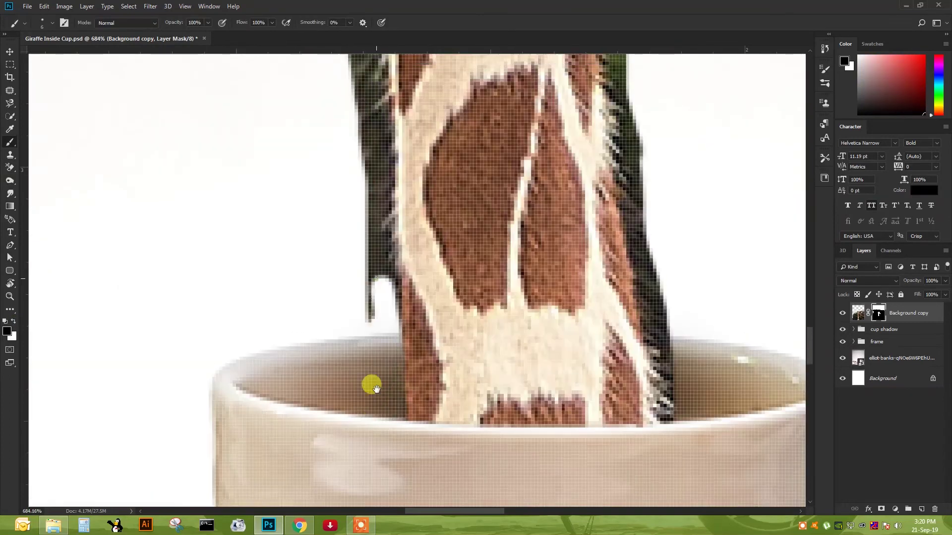
{"action": "scroll", "coordinate": [386, 303], "scroll_direction": "up", "scroll_amount": 3}
{"action": "scroll", "coordinate": [400, 315], "scroll_direction": "down", "scroll_amount": 3, "text": "alt"}
{"action": "scroll", "coordinate": [457, 208], "scroll_direction": "up", "scroll_amount": 2, "text": "alt"}
{"action": "scroll", "coordinate": [457, 208], "scroll_direction": "up", "scroll_amount": 3, "text": "alt"}
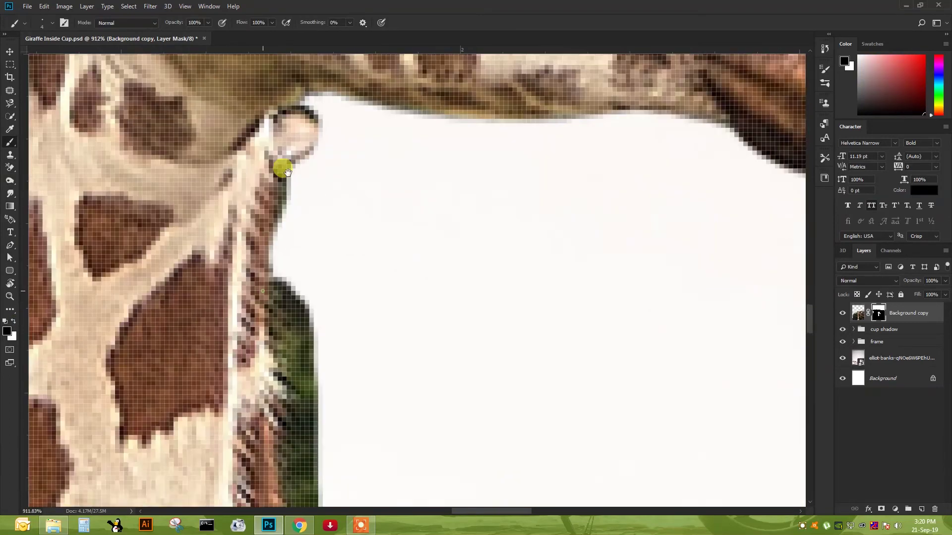
{"action": "right_click", "coordinate": [376, 238]}
{"action": "left_click", "coordinate": [436, 374]}
{"action": "key", "text": "Return"}
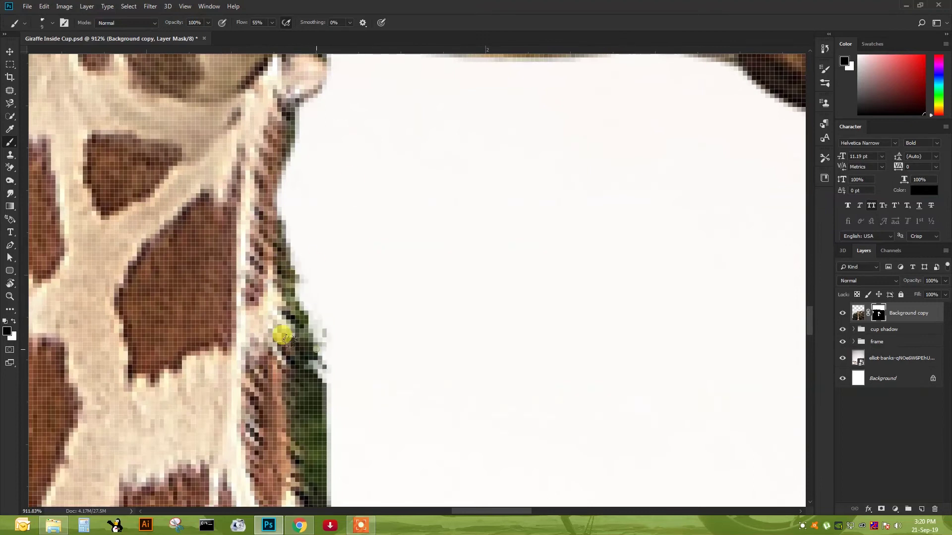
Step: Zoom along the neck outline and fine-tune the brush size with the bracket keys
{"action": "scroll", "coordinate": [310, 291], "scroll_direction": "down", "scroll_amount": 3}
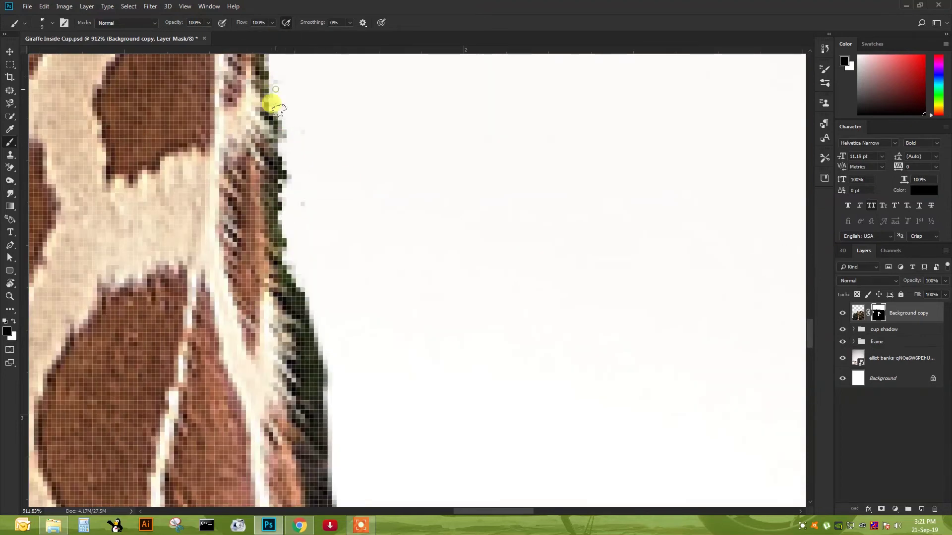
{"action": "scroll", "coordinate": [300, 262], "scroll_direction": "down", "scroll_amount": 2}
{"action": "scroll", "coordinate": [299, 201], "scroll_direction": "down", "scroll_amount": 2}
{"action": "scroll", "coordinate": [322, 274], "scroll_direction": "up", "scroll_amount": 1}
{"action": "scroll", "coordinate": [361, 280], "scroll_direction": "up", "scroll_amount": 2}
{"action": "scroll", "coordinate": [376, 293], "scroll_direction": "up", "scroll_amount": 2}
{"action": "key", "text": "bracketright"}
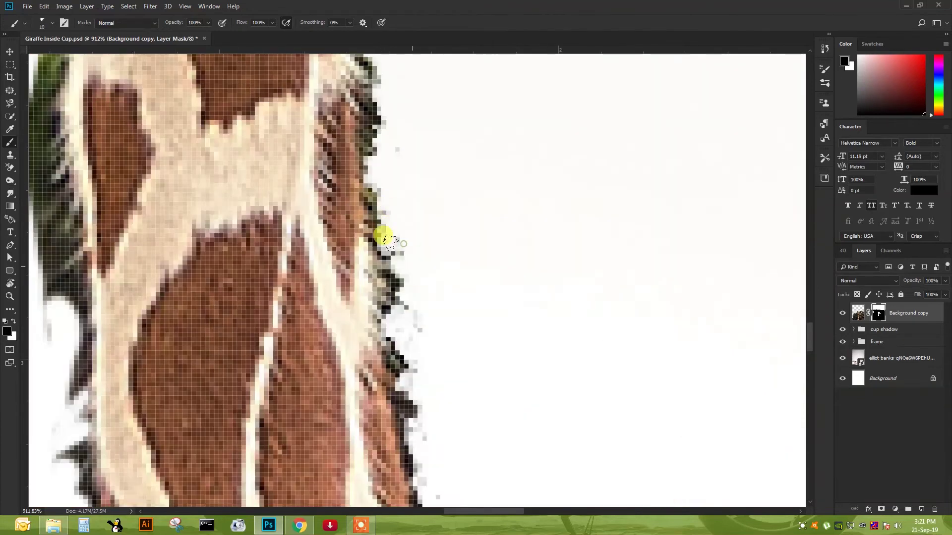
{"action": "scroll", "coordinate": [389, 275], "scroll_direction": "down", "scroll_amount": 2}
{"action": "scroll", "coordinate": [375, 175], "scroll_direction": "down", "scroll_amount": 3, "text": "alt"}
{"action": "scroll", "coordinate": [425, 340], "scroll_direction": "up", "scroll_amount": 1, "text": "alt"}
{"action": "scroll", "coordinate": [378, 240], "scroll_direction": "up", "scroll_amount": 1, "text": "alt"}
{"action": "scroll", "coordinate": [223, 180], "scroll_direction": "up", "scroll_amount": 1, "text": "alt"}
{"action": "key", "text": "bracketleft"}
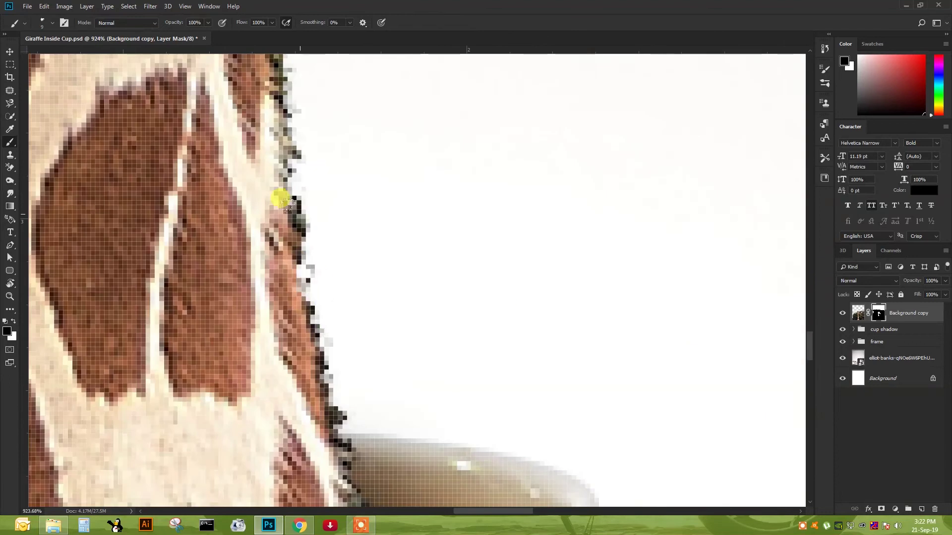
{"action": "scroll", "coordinate": [340, 266], "scroll_direction": "up", "scroll_amount": 2}
{"action": "scroll", "coordinate": [368, 291], "scroll_direction": "left", "scroll_amount": 1}
{"action": "scroll", "coordinate": [368, 125], "scroll_direction": "down", "scroll_amount": 4}
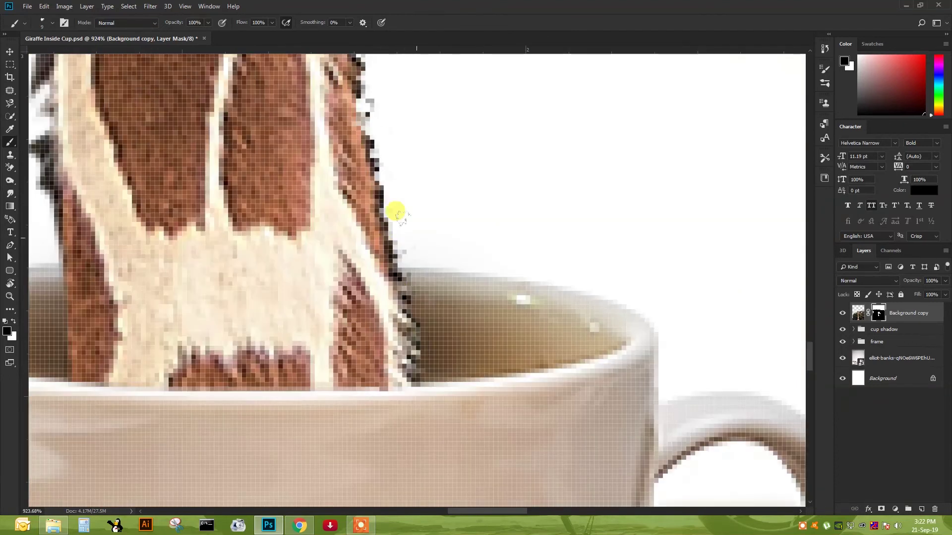
{"action": "scroll", "coordinate": [396, 212], "scroll_direction": "down", "scroll_amount": 5, "text": "alt"}
{"action": "scroll", "coordinate": [351, 308], "scroll_direction": "up", "scroll_amount": 2, "text": "alt"}
{"action": "scroll", "coordinate": [287, 127], "scroll_direction": "up", "scroll_amount": 4, "text": "alt"}
{"action": "scroll", "coordinate": [310, 168], "scroll_direction": "down", "scroll_amount": 3}
{"action": "scroll", "coordinate": [327, 228], "scroll_direction": "down", "scroll_amount": 3}
{"action": "scroll", "coordinate": [333, 218], "scroll_direction": "down", "scroll_amount": 3}
{"action": "scroll", "coordinate": [380, 244], "scroll_direction": "left", "scroll_amount": 1}
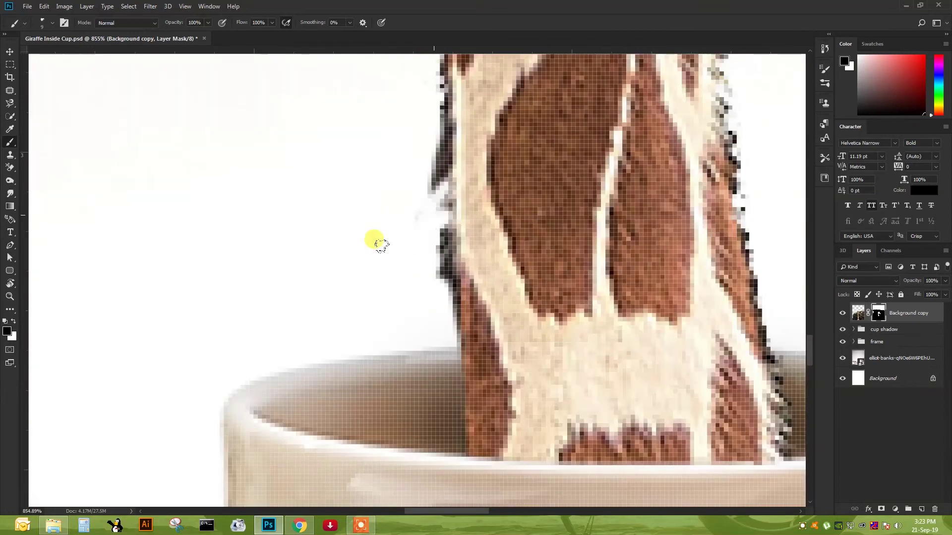
Step: Bring the upper neck into view and paint its edge back into the mask
{"action": "mouse_move", "coordinate": [434, 243]}
{"action": "left_mouse_down"}
{"action": "mouse_move", "coordinate": [364, 308]}
{"action": "mouse_move", "coordinate": [340, 315]}
{"action": "left_mouse_up"}
{"action": "scroll", "coordinate": [379, 315], "scroll_direction": "down", "scroll_amount": 3}
{"action": "scroll", "coordinate": [449, 149], "scroll_direction": "up", "scroll_amount": 3}
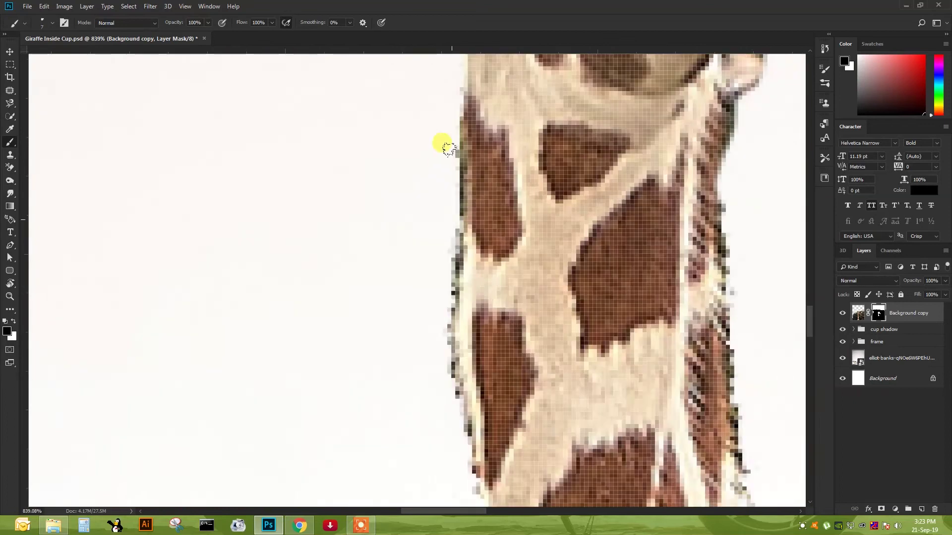
{"action": "scroll", "coordinate": [418, 121], "scroll_direction": "up", "scroll_amount": 3}
{"action": "scroll", "coordinate": [406, 250], "scroll_direction": "up", "scroll_amount": 2}
{"action": "scroll", "coordinate": [418, 250], "scroll_direction": "down", "scroll_amount": 2}
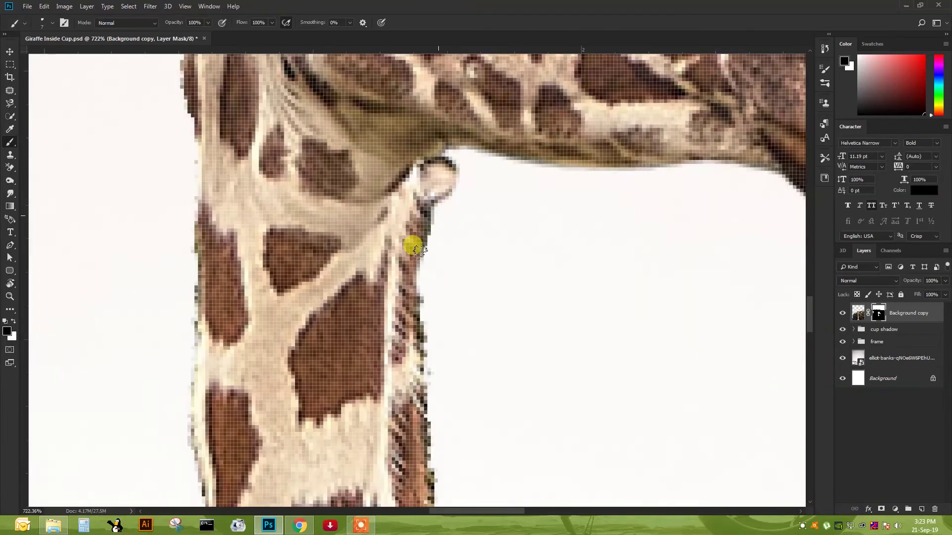
{"action": "scroll", "coordinate": [414, 128], "scroll_direction": "down", "scroll_amount": 2}
{"action": "scroll", "coordinate": [405, 140], "scroll_direction": "down", "scroll_amount": 2}
{"action": "scroll", "coordinate": [419, 250], "scroll_direction": "down", "scroll_amount": 2}
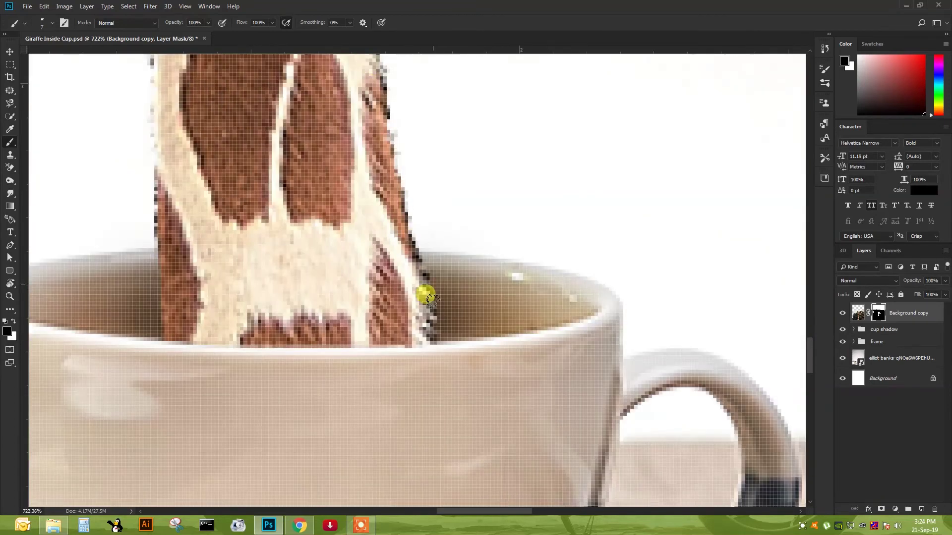
{"action": "scroll", "coordinate": [425, 287], "scroll_direction": "up", "scroll_amount": 3}
{"action": "scroll", "coordinate": [410, 191], "scroll_direction": "down", "scroll_amount": 2, "text": "alt"}
{"action": "scroll", "coordinate": [420, 202], "scroll_direction": "up", "scroll_amount": 2}
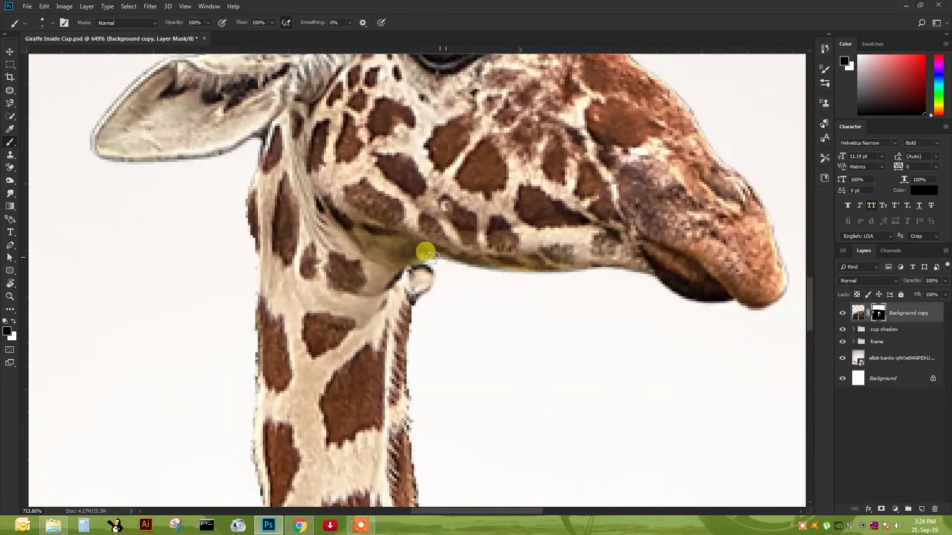
{"action": "scroll", "coordinate": [407, 283], "scroll_direction": "up", "scroll_amount": 3, "text": "alt"}
{"action": "left_click_drag", "start_coordinate": [391, 342], "coordinate": [407, 284]}
{"action": "scroll", "coordinate": [384, 338], "scroll_direction": "down", "scroll_amount": 3}
{"action": "scroll", "coordinate": [351, 163], "scroll_direction": "down", "scroll_amount": 5, "text": "alt"}
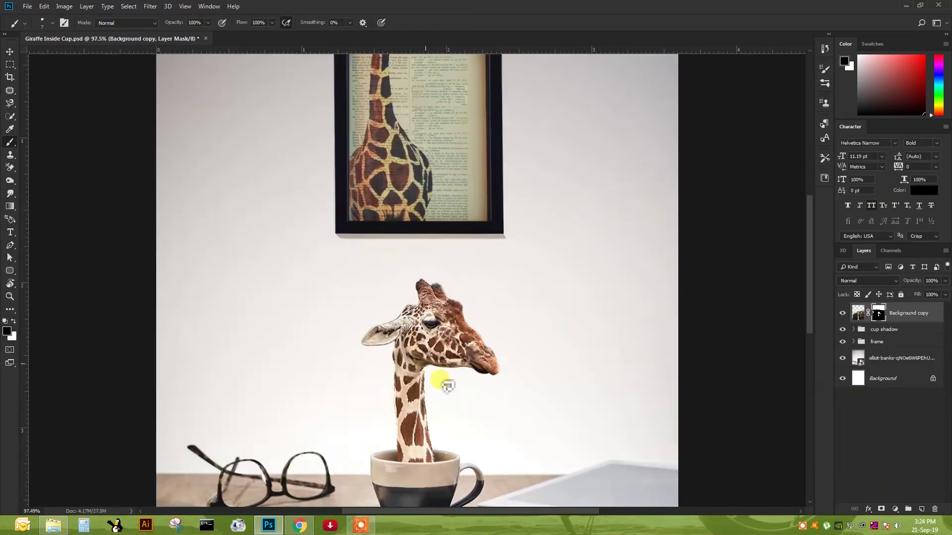
{"action": "scroll", "coordinate": [435, 382], "scroll_direction": "up", "scroll_amount": 4, "text": "alt"}
{"action": "right_click", "coordinate": [350, 218]}
Step: Pick a 10 px round brush and shrink it for fine edge work
{"action": "double_click", "coordinate": [396, 283]}
{"action": "scroll", "coordinate": [308, 316], "scroll_direction": "up", "scroll_amount": 2, "text": "alt"}
{"action": "scroll", "coordinate": [286, 322], "scroll_direction": "up", "scroll_amount": 2, "text": "alt"}
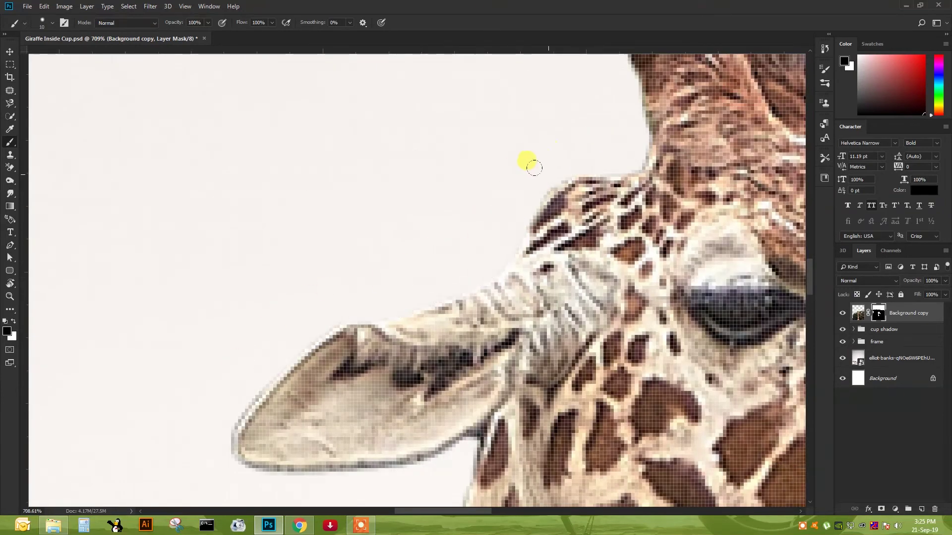
{"action": "scroll", "coordinate": [534, 168], "scroll_direction": "down", "scroll_amount": 4, "text": "alt"}
{"action": "scroll", "coordinate": [465, 200], "scroll_direction": "up", "scroll_amount": 4, "text": "alt"}
{"action": "key", "text": "bracketleft"}
{"action": "key", "text": "bracketleft"}
{"action": "key", "text": "bracketleft"}
{"action": "scroll", "coordinate": [454, 314], "scroll_direction": "up", "scroll_amount": 3, "text": "alt"}
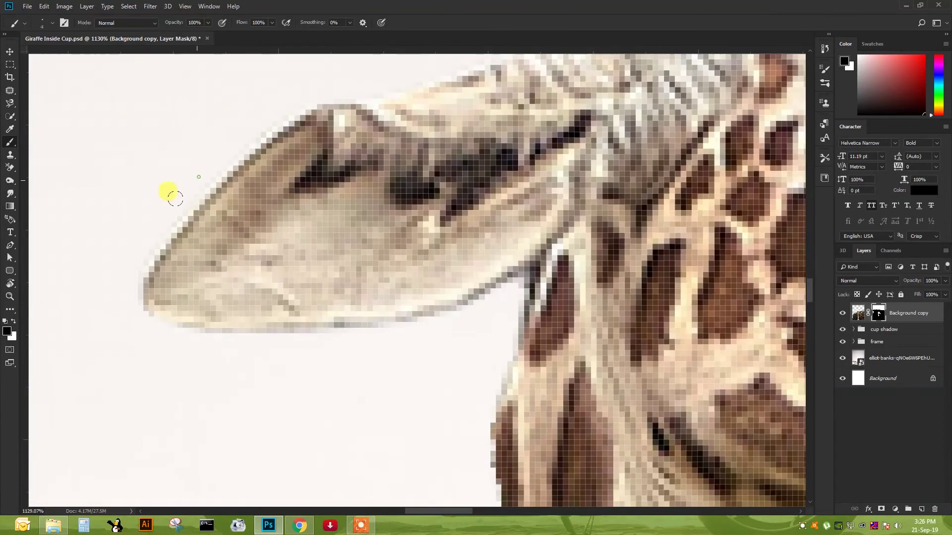
{"action": "scroll", "coordinate": [490, 294], "scroll_direction": "up", "scroll_amount": 2, "text": "alt"}
Step: Paint the mask edges along the ear's underside, the horn tips and the muzzle
{"action": "left_click_drag", "start_coordinate": [518, 203], "coordinate": [298, 293]}
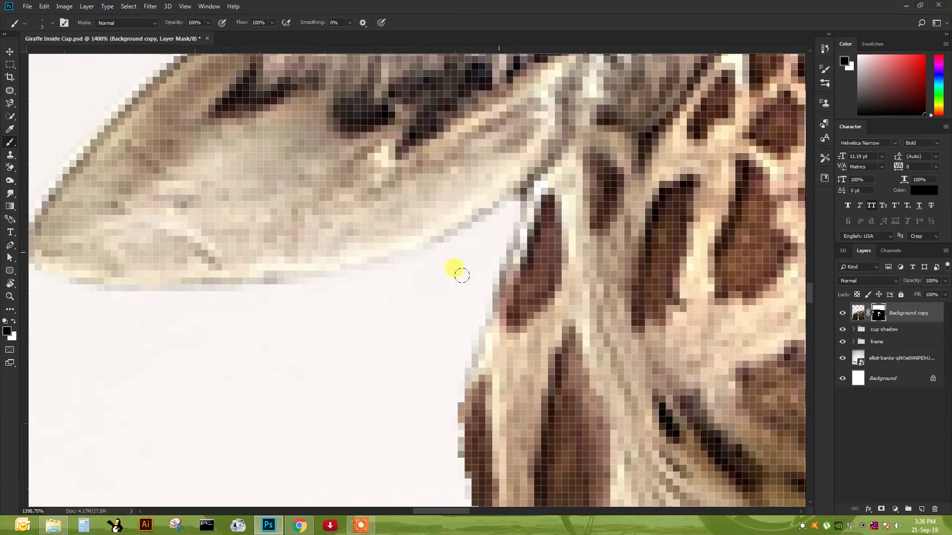
{"action": "key", "text": "bracketright"}
{"action": "key", "text": "bracketright"}
{"action": "scroll", "coordinate": [462, 275], "scroll_direction": "down", "scroll_amount": 2, "text": "alt"}
{"action": "left_click_drag", "start_coordinate": [505, 241], "coordinate": [302, 141]}
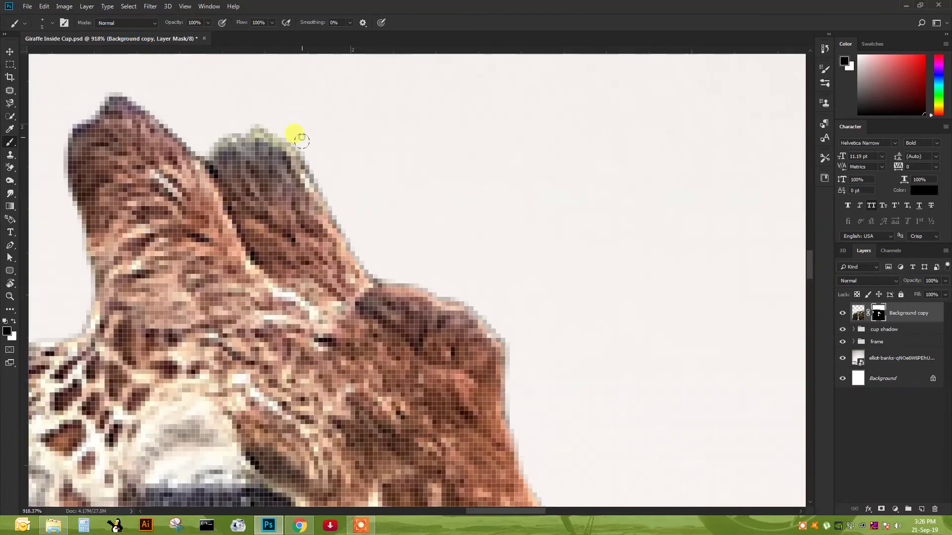
{"action": "left_click_drag", "start_coordinate": [245, 104], "coordinate": [271, 133]}
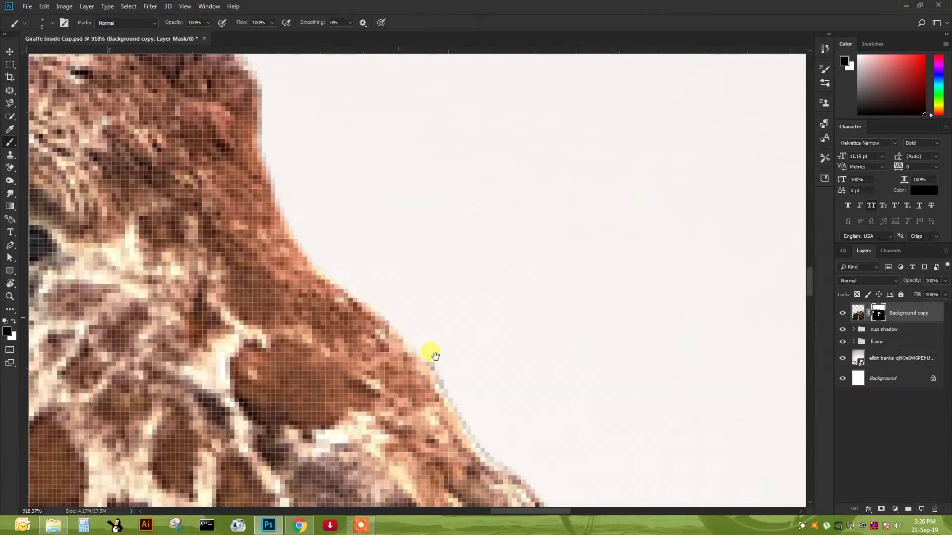
{"action": "left_click_drag", "start_coordinate": [435, 356], "coordinate": [403, 144]}
{"action": "left_click_drag", "start_coordinate": [420, 291], "coordinate": [628, 253]}
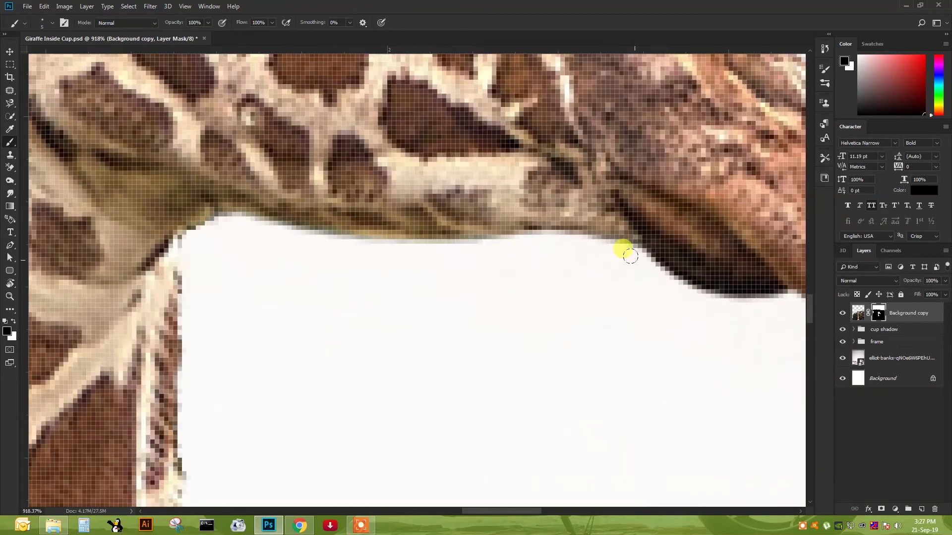
{"action": "scroll", "coordinate": [550, 244], "scroll_direction": "down", "scroll_amount": 5}
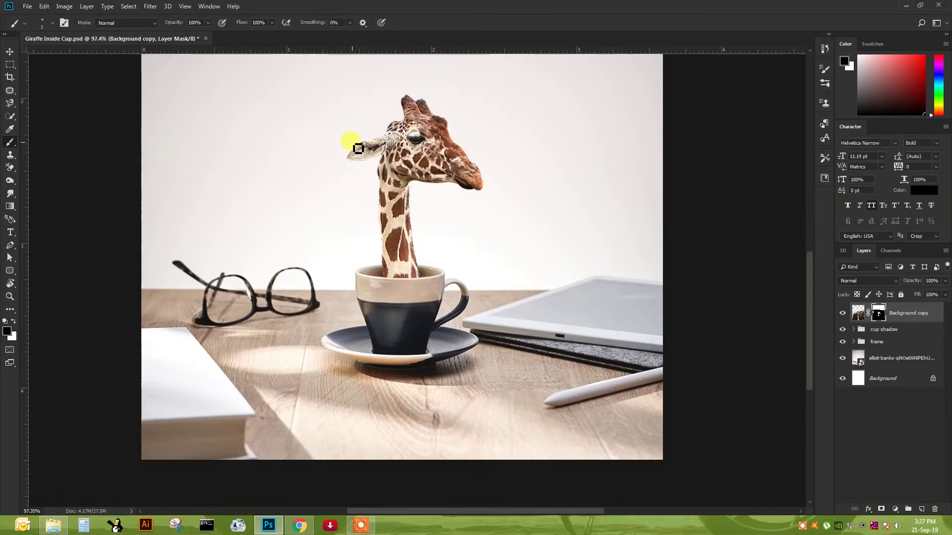
{"action": "scroll", "coordinate": [468, 291], "scroll_direction": "up", "scroll_amount": 4}
Step: Select Layer 1 in the frame group and turn a Pen path around the print into a selection
{"action": "key", "text": "ctrl+0"}
{"action": "left_click", "coordinate": [842, 313]}
{"action": "left_click", "coordinate": [853, 341]}
{"action": "left_click", "coordinate": [885, 358]}
{"action": "scroll", "coordinate": [395, 251], "scroll_direction": "up", "scroll_amount": 5}
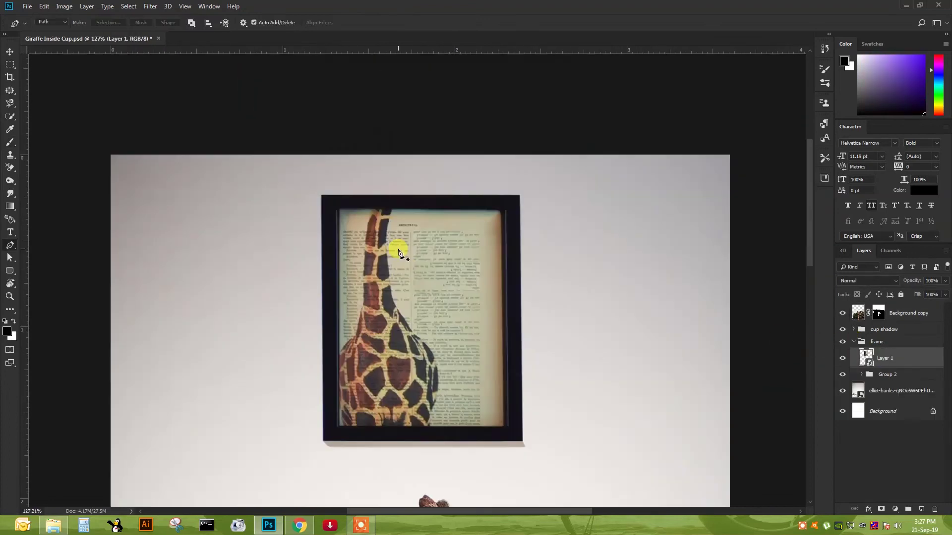
{"action": "key", "text": "p"}
{"action": "scroll", "coordinate": [466, 249], "scroll_direction": "up", "scroll_amount": 3}
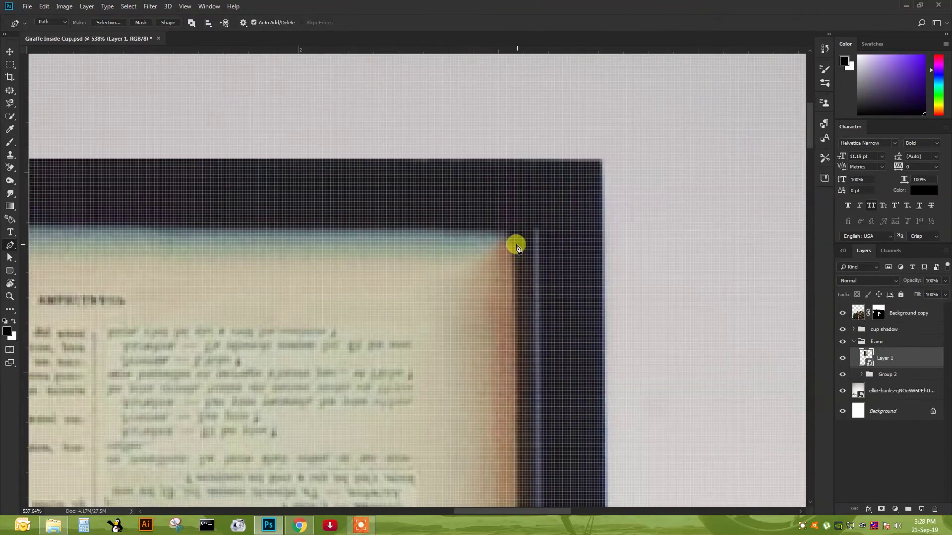
{"action": "right_click", "coordinate": [416, 278]}
{"action": "left_click", "coordinate": [439, 323]}
{"action": "key", "text": "Return"}
Step: Brighten the framed artwork with a Curves adjustment
{"action": "key", "text": "ctrl+0"}
{"action": "key", "text": "ctrl+m"}
{"action": "mouse_move", "coordinate": [724, 280]}
{"action": "left_mouse_down"}
{"action": "mouse_move", "coordinate": [724, 218]}
{"action": "mouse_move", "coordinate": [733, 238]}
{"action": "left_mouse_up"}
{"action": "key", "text": "Return"}
Step: Apply Color Balance to the artwork, cooling the highlights to cyan -32 and blue +29
{"action": "key", "text": "ctrl+b"}
{"action": "key", "text": "ctrl+1"}
{"action": "mouse_move", "coordinate": [629, 230]}
{"action": "left_mouse_down"}
{"action": "mouse_move", "coordinate": [635, 215]}
{"action": "mouse_move", "coordinate": [643, 233]}
{"action": "left_mouse_up"}
{"action": "mouse_move", "coordinate": [629, 208]}
{"action": "left_mouse_down"}
{"action": "mouse_move", "coordinate": [614, 208]}
{"action": "mouse_move", "coordinate": [639, 230]}
{"action": "left_mouse_up"}
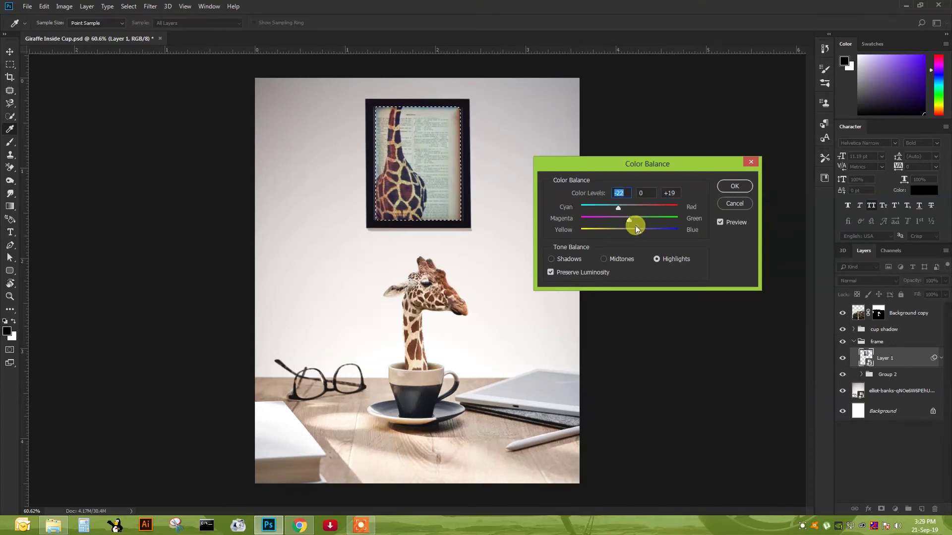
{"action": "key", "text": "Return"}
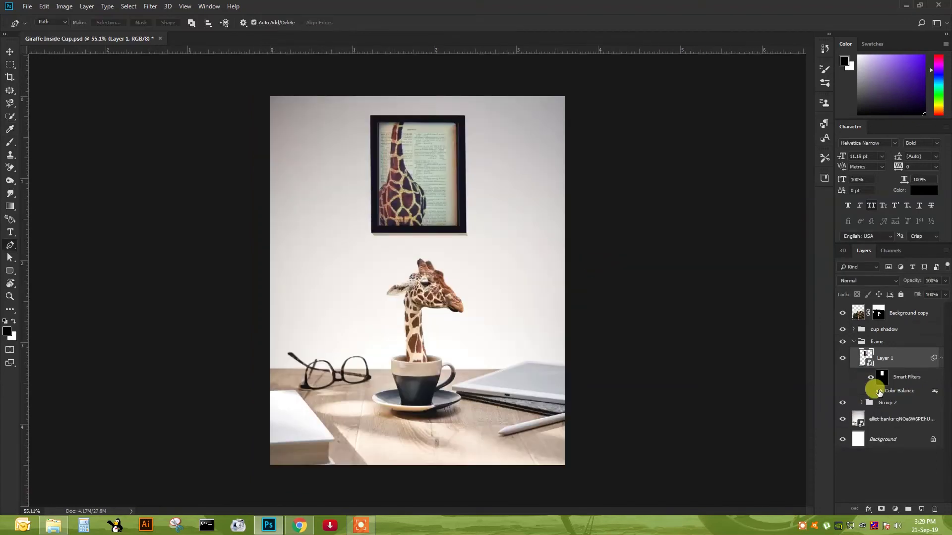
Step: In Selective Color, reduce Yellow in the Yellows and adjust the Whites and Blacks ranges
{"action": "left_click", "coordinate": [842, 342]}
{"action": "double_click", "coordinate": [852, 327]}
{"action": "left_click_drag", "start_coordinate": [865, 301], "coordinate": [851, 301]}
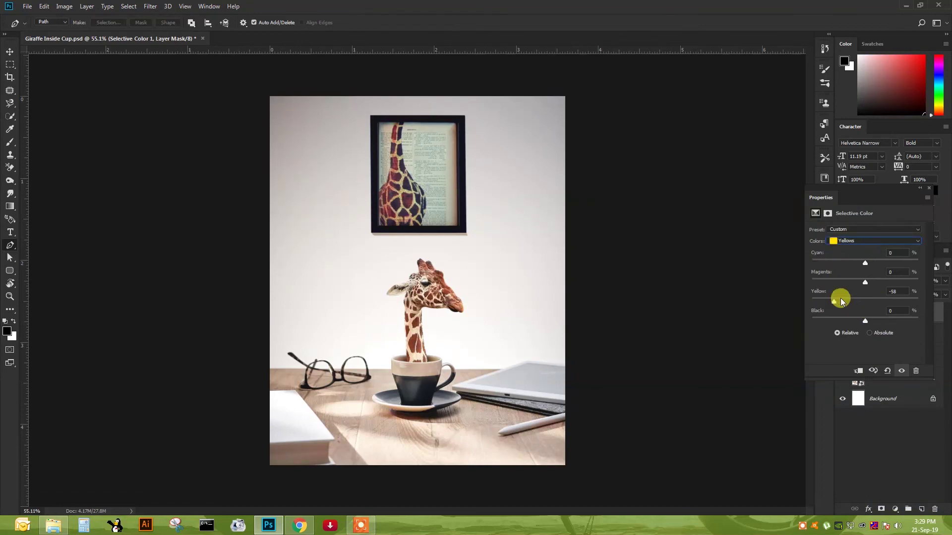
{"action": "left_click", "coordinate": [875, 241]}
{"action": "left_click", "coordinate": [852, 302]}
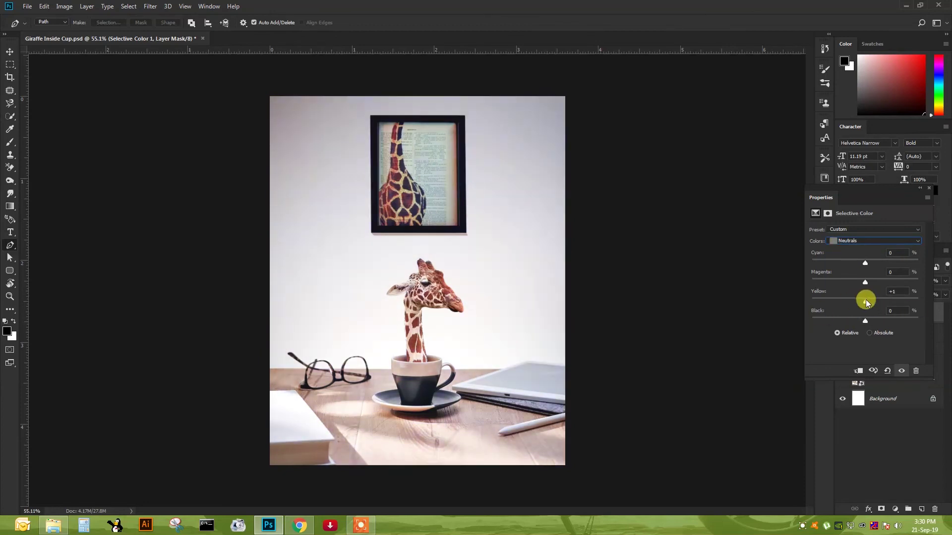
{"action": "left_click", "coordinate": [865, 241]}
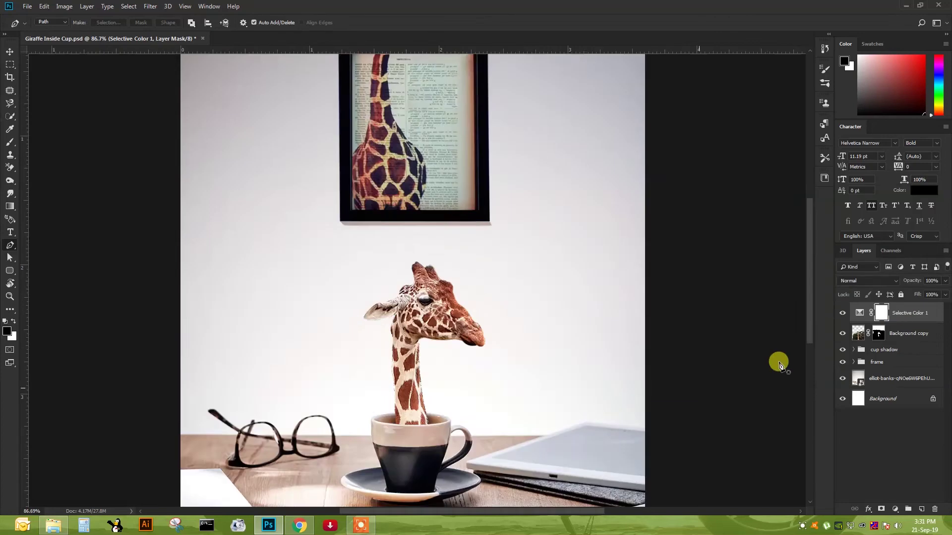
Step: Add a Vibrance adjustment layer above the scene
{"action": "left_click", "coordinate": [895, 509]}
{"action": "left_click", "coordinate": [900, 425]}
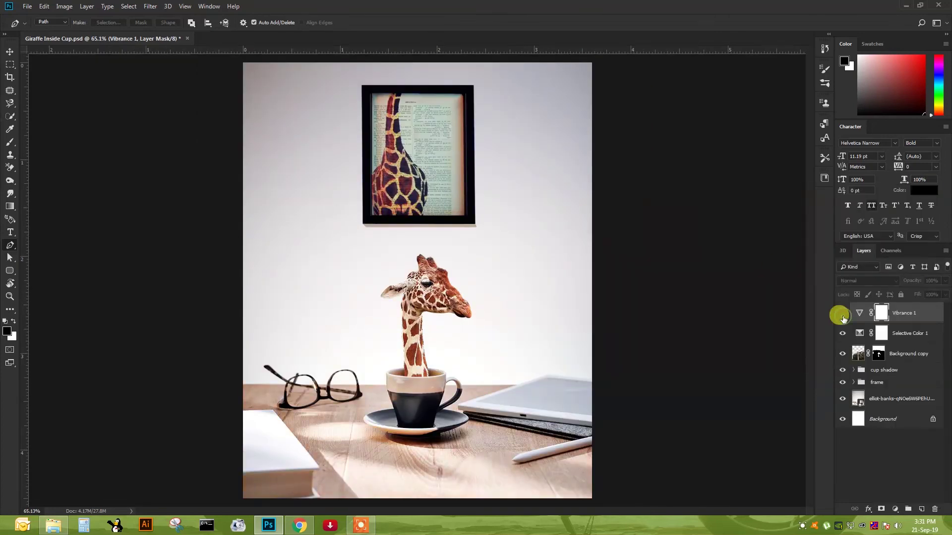
{"action": "left_click", "coordinate": [839, 313]}
{"action": "scroll", "coordinate": [494, 362], "scroll_direction": "up", "scroll_amount": 3}
Step: Drag AK Design Logo Black.png from Data (D:) onto the Photoshop canvas
{"action": "scroll", "coordinate": [494, 362], "scroll_direction": "down", "scroll_amount": 3}
{"action": "scroll", "coordinate": [446, 185], "scroll_direction": "up", "scroll_amount": 1}
{"action": "scroll", "coordinate": [446, 183], "scroll_direction": "down", "scroll_amount": 1}
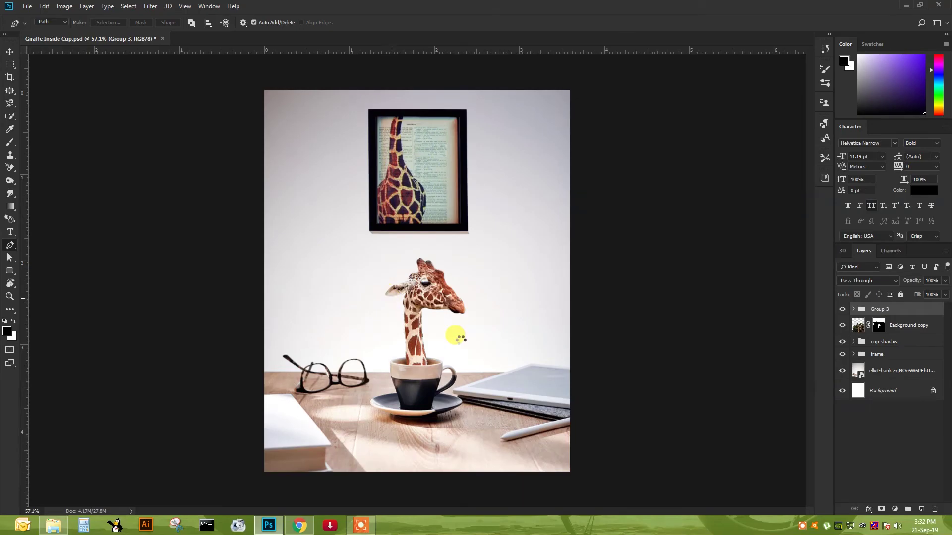
{"action": "left_click_drag", "start_coordinate": [458, 338], "coordinate": [305, 175]}
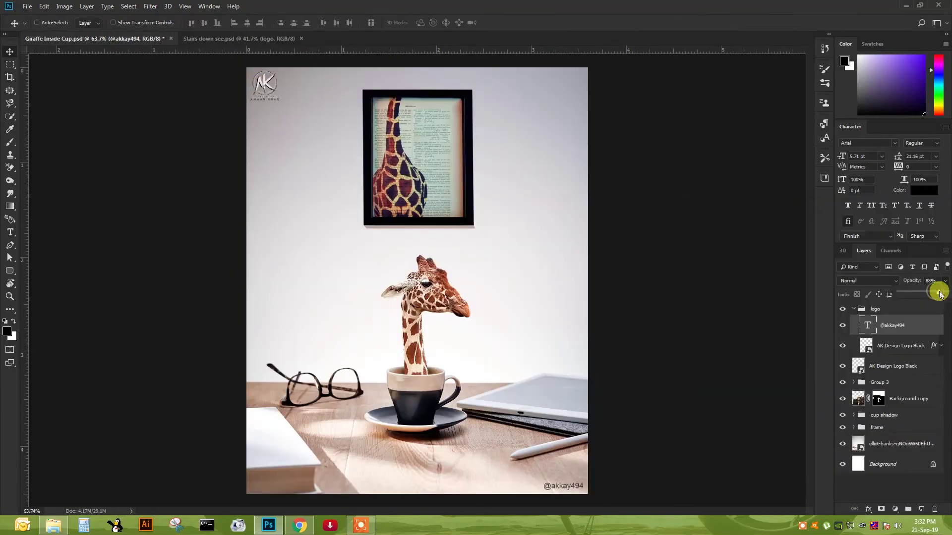
Step: Hide the duplicate AK Design Logo Black layer and collapse the logo group
{"action": "left_click", "coordinate": [886, 347]}
{"action": "left_click", "coordinate": [842, 371]}
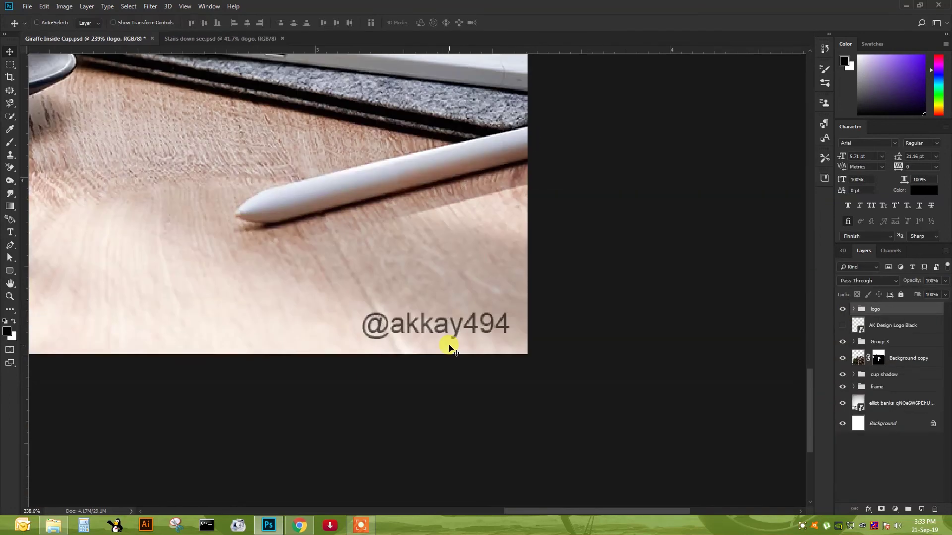
{"action": "left_click", "coordinate": [853, 308]}
Step: Save a JPEG copy as Giraffe Inside Cup.jpg and add a Color Lookup adjustment layer
{"action": "key", "text": "ctrl+0"}
{"action": "key", "text": "ctrl+shift+s"}
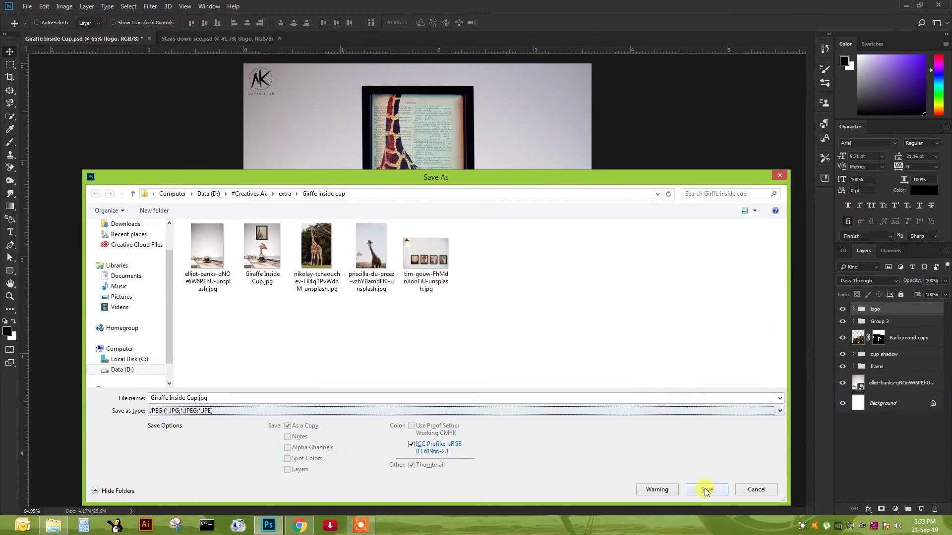
{"action": "left_click", "coordinate": [754, 489]}
{"action": "left_click", "coordinate": [894, 509]}
{"action": "left_click", "coordinate": [892, 468]}
Step: Cycle through the 3DLUT lookup grades for Color Lookup 1
{"action": "key", "text": "Down"}
{"action": "key", "text": "Down"}
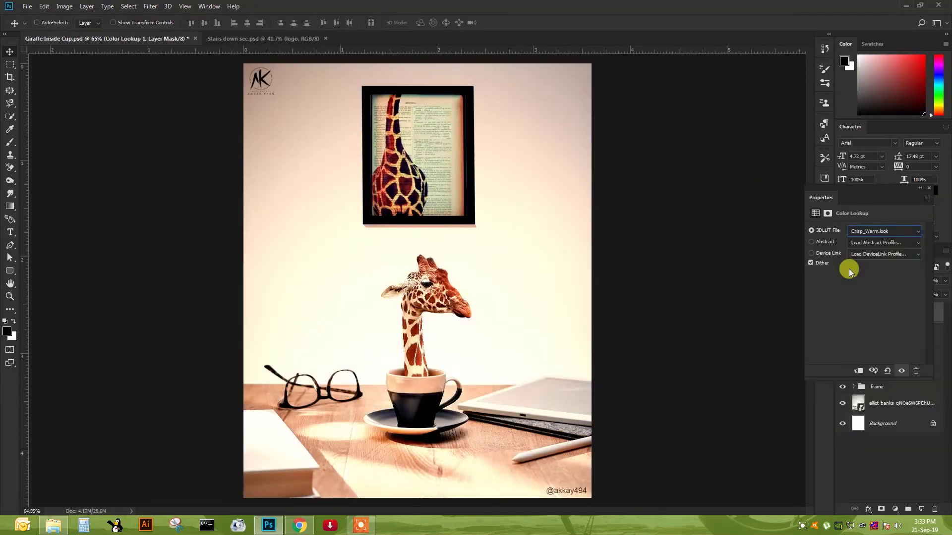
{"action": "key", "text": "Down"}
{"action": "key", "text": "Down"}
{"action": "key", "text": "Down"}
{"action": "key", "text": "Down"}
{"action": "key", "text": "Down"}
{"action": "key", "text": "Down"}
{"action": "key", "text": "Down"}
{"action": "key", "text": "Down"}
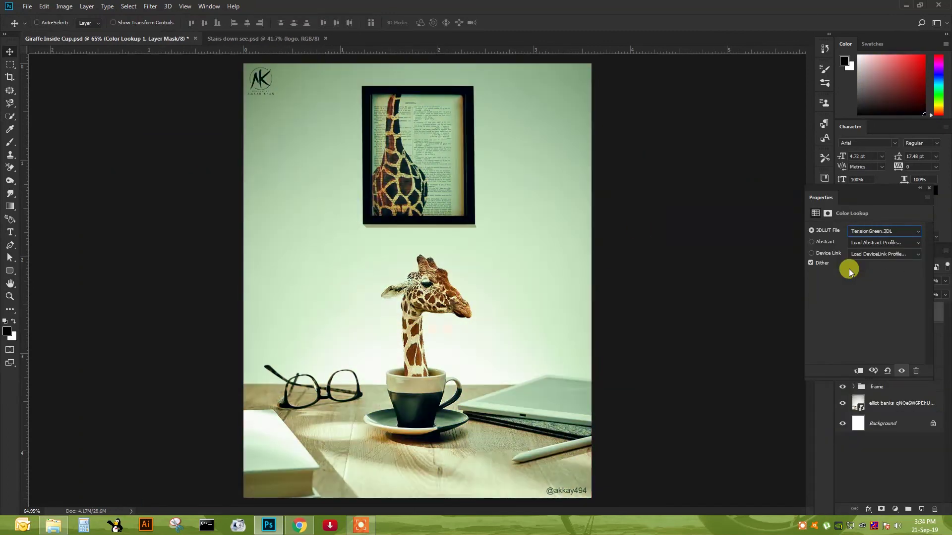
{"action": "key", "text": "Down"}
{"action": "left_click", "coordinate": [802, 314]}
Step: Set Color Lookup 1 to Hue blend mode and move it below Group 3
{"action": "key", "text": "shift+plus"}
{"action": "key", "text": "shift+plus"}
{"action": "key", "text": "shift+plus"}
{"action": "key", "text": "shift+plus"}
{"action": "key", "text": "shift+plus"}
{"action": "key", "text": "shift+plus"}
{"action": "key", "text": "shift+plus"}
{"action": "key", "text": "shift+plus"}
{"action": "key", "text": "shift+plus"}
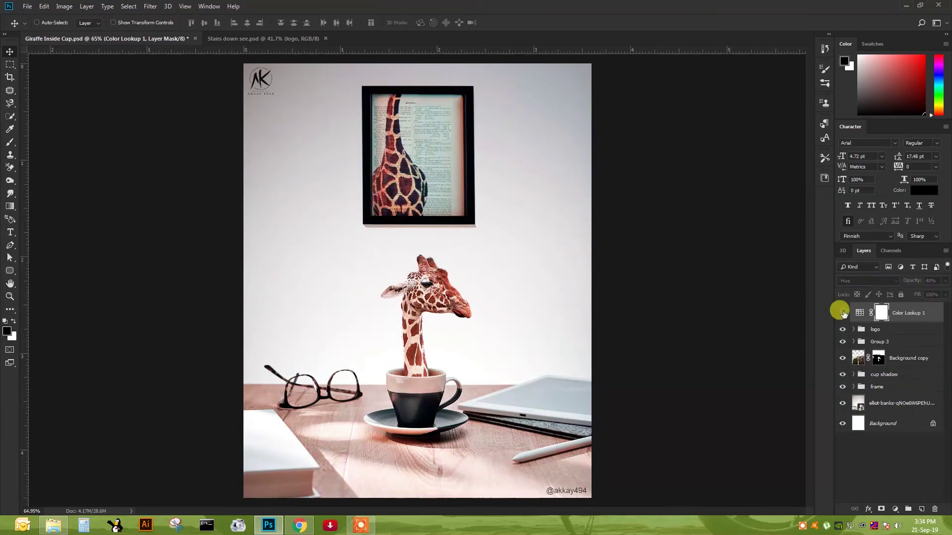
{"action": "scroll", "coordinate": [665, 270], "scroll_direction": "up", "scroll_amount": 5}
{"action": "scroll", "coordinate": [485, 228], "scroll_direction": "down", "scroll_amount": 6}
{"action": "scroll", "coordinate": [436, 293], "scroll_direction": "up", "scroll_amount": 2}
{"action": "left_click_drag", "start_coordinate": [907, 313], "coordinate": [914, 337]}
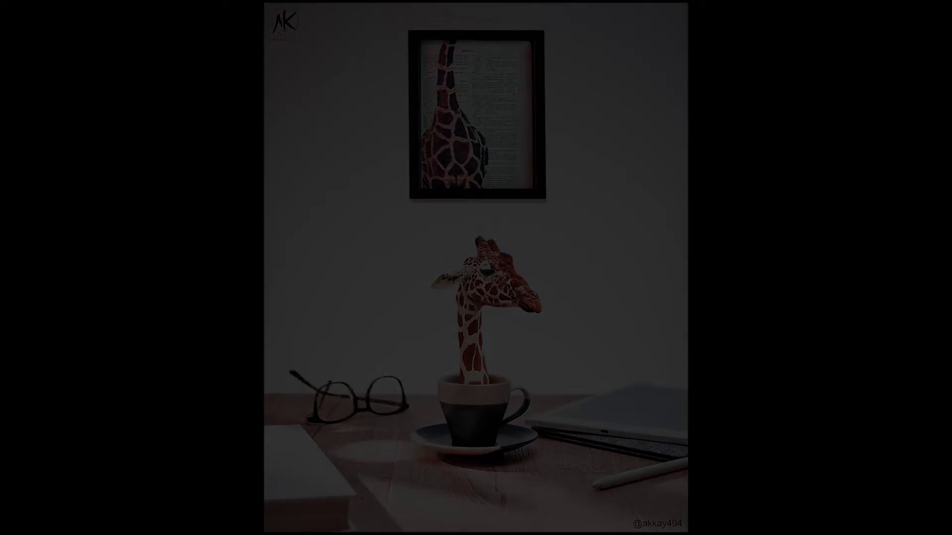